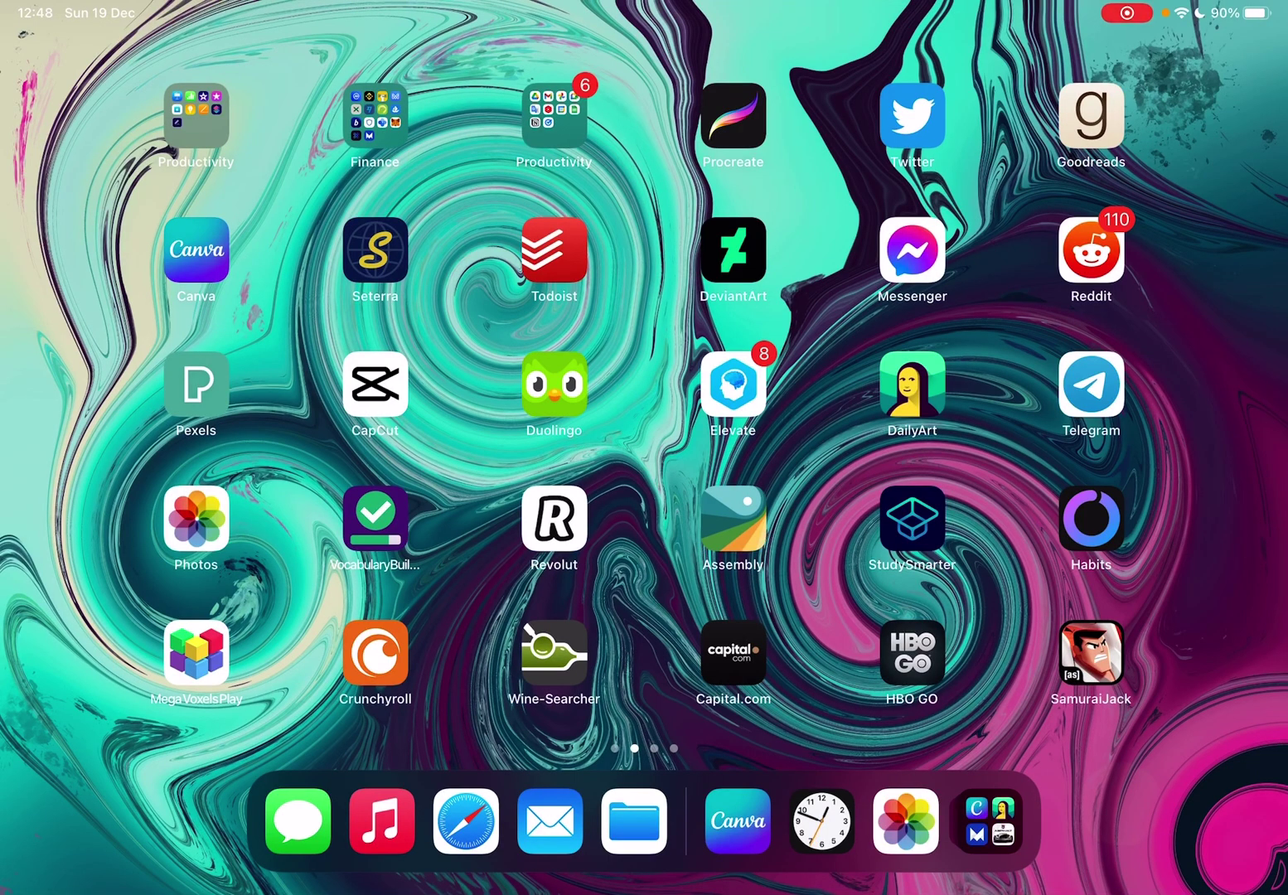
Launch Canva from the iPad home screen
click(738, 821)
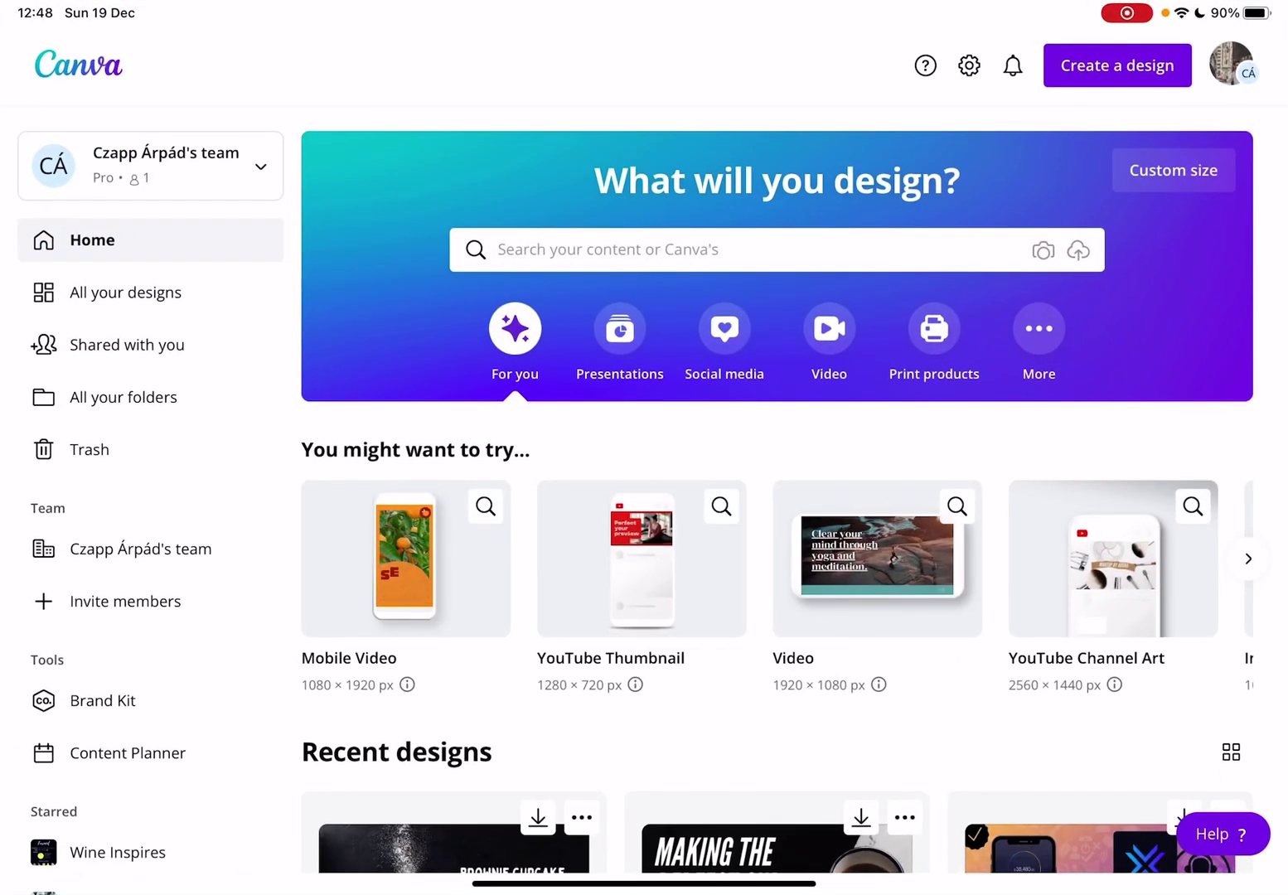
scroll(150, 503, down, 2)
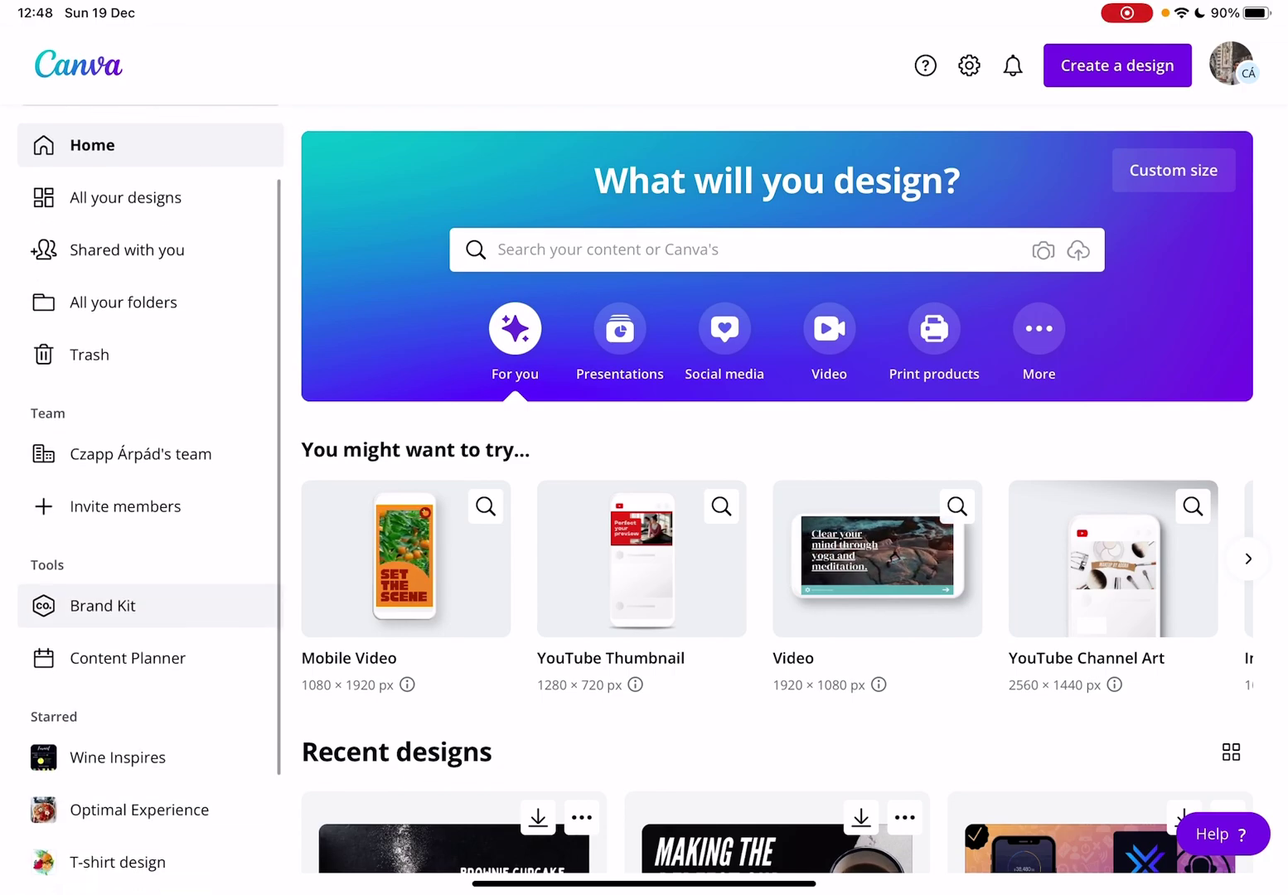
scroll(775, 503, down, 1)
scroll(775, 503, up, 1)
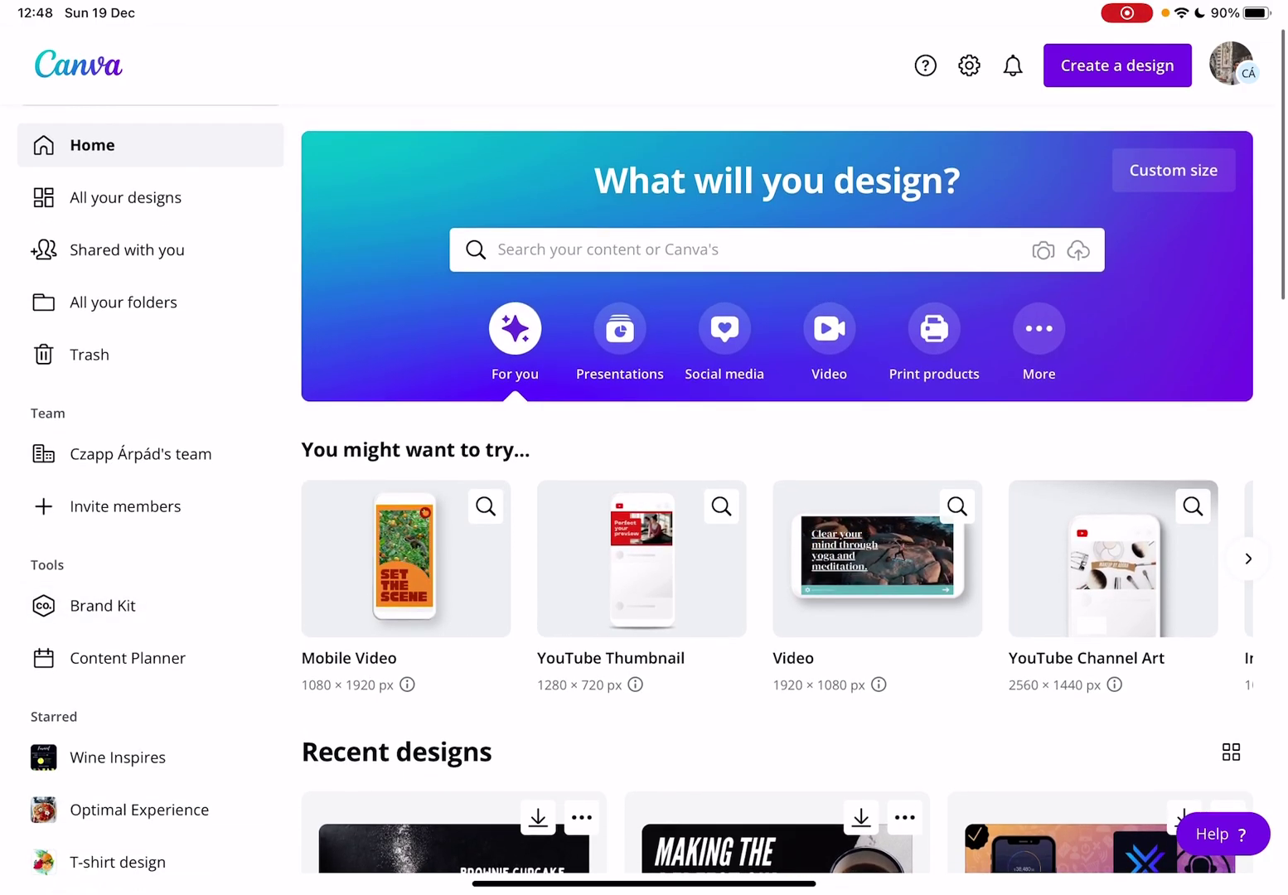
scroll(775, 503, down, 1)
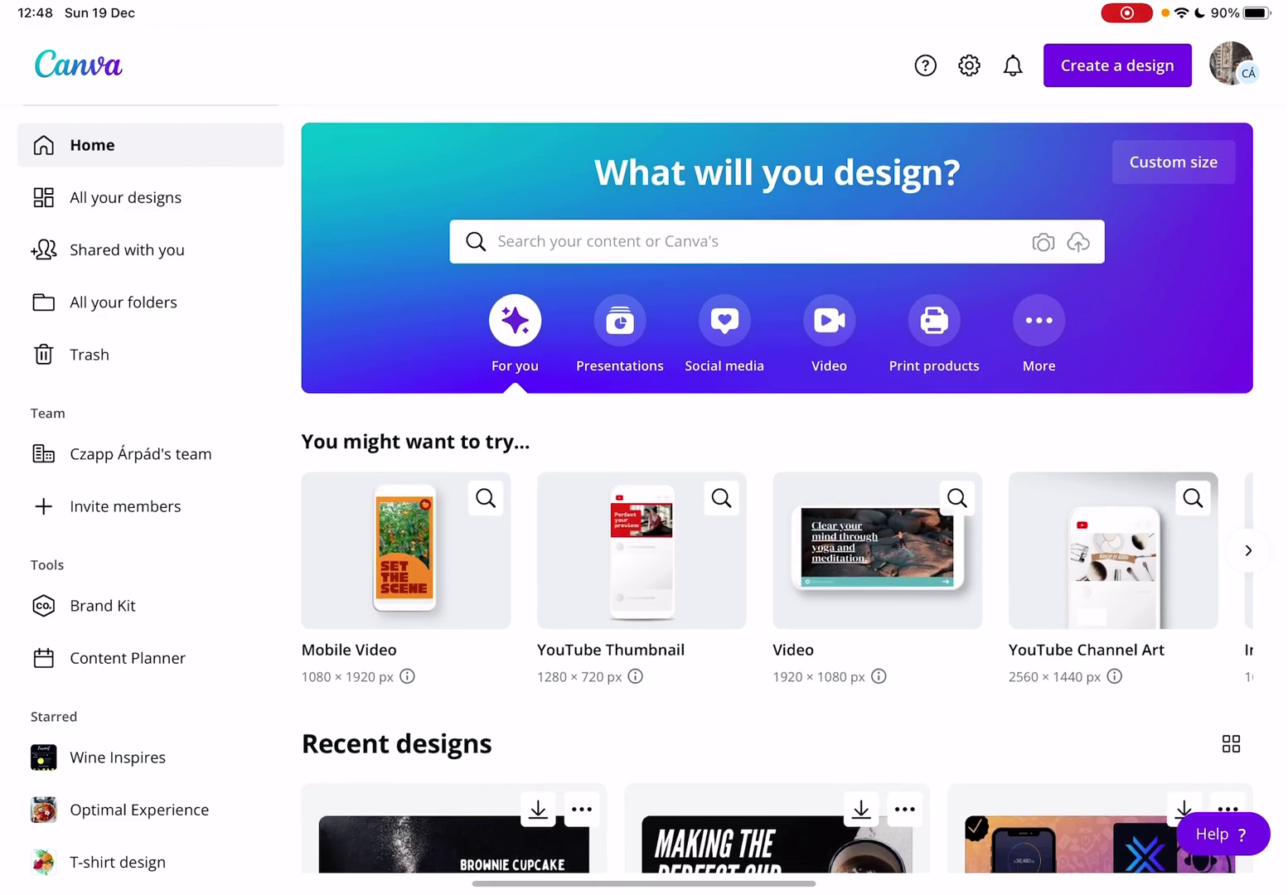
Open the Brownie Cupcake recipe design, hide the templates panel, and browse Elements
click(876, 550)
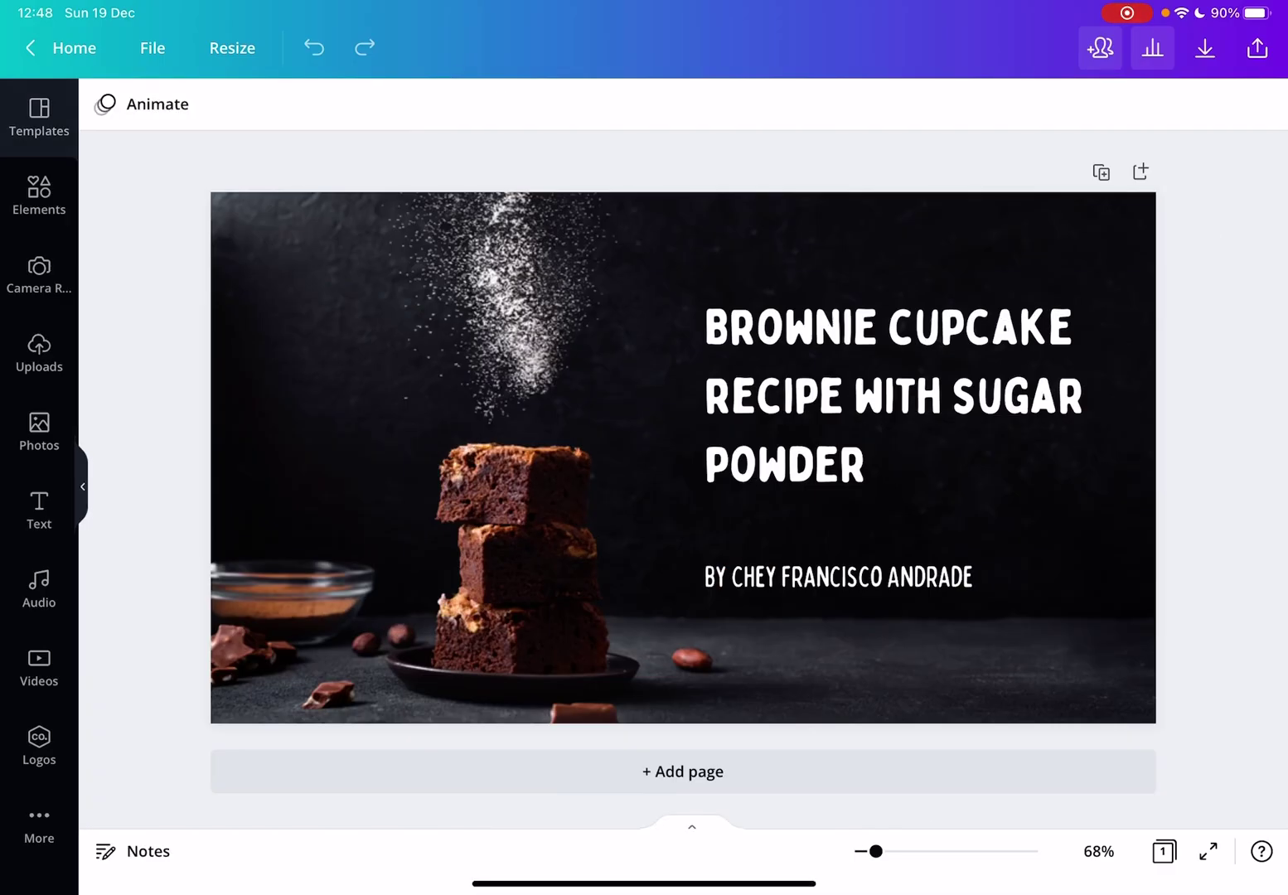
click(475, 487)
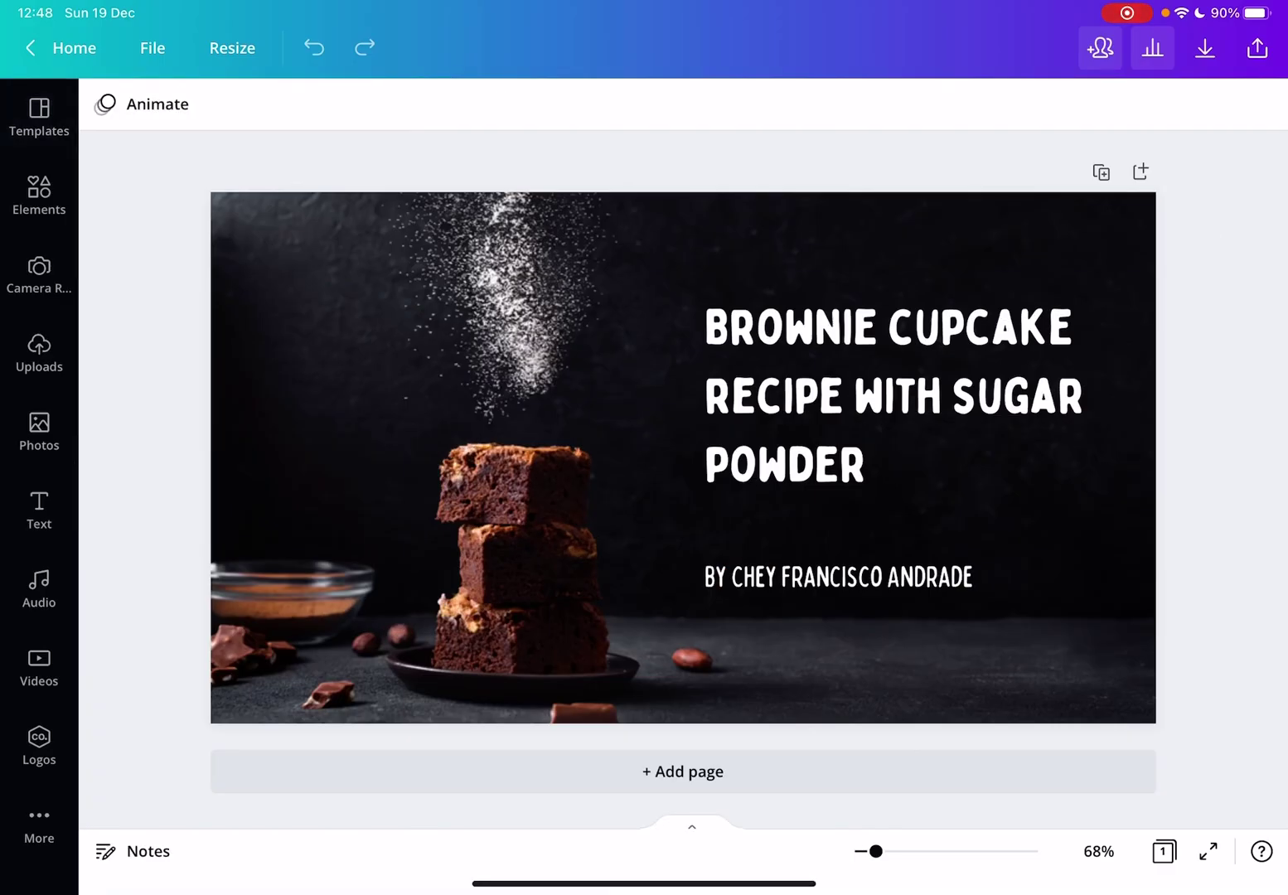
click(38, 196)
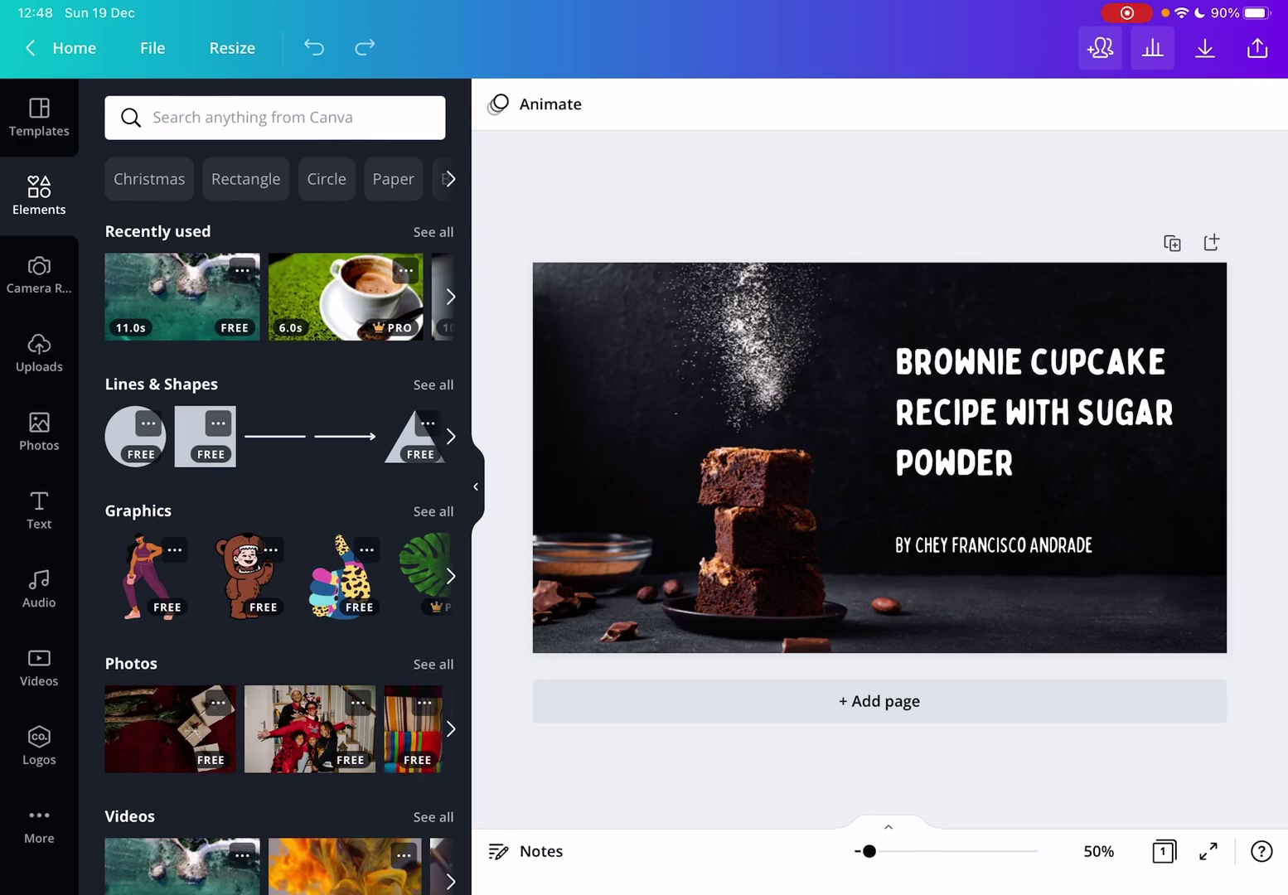
scroll(282, 503, down, 4)
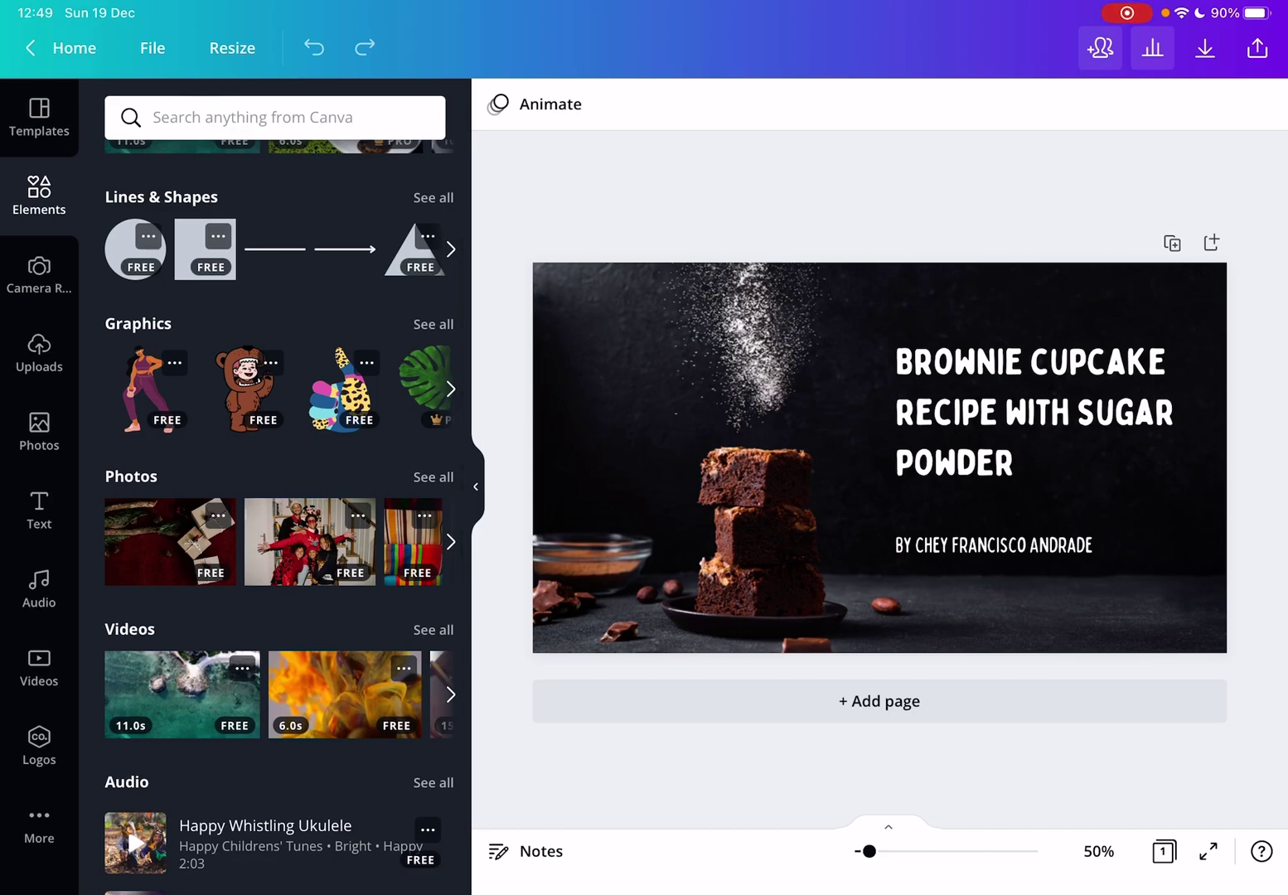
scroll(282, 503, up, 3)
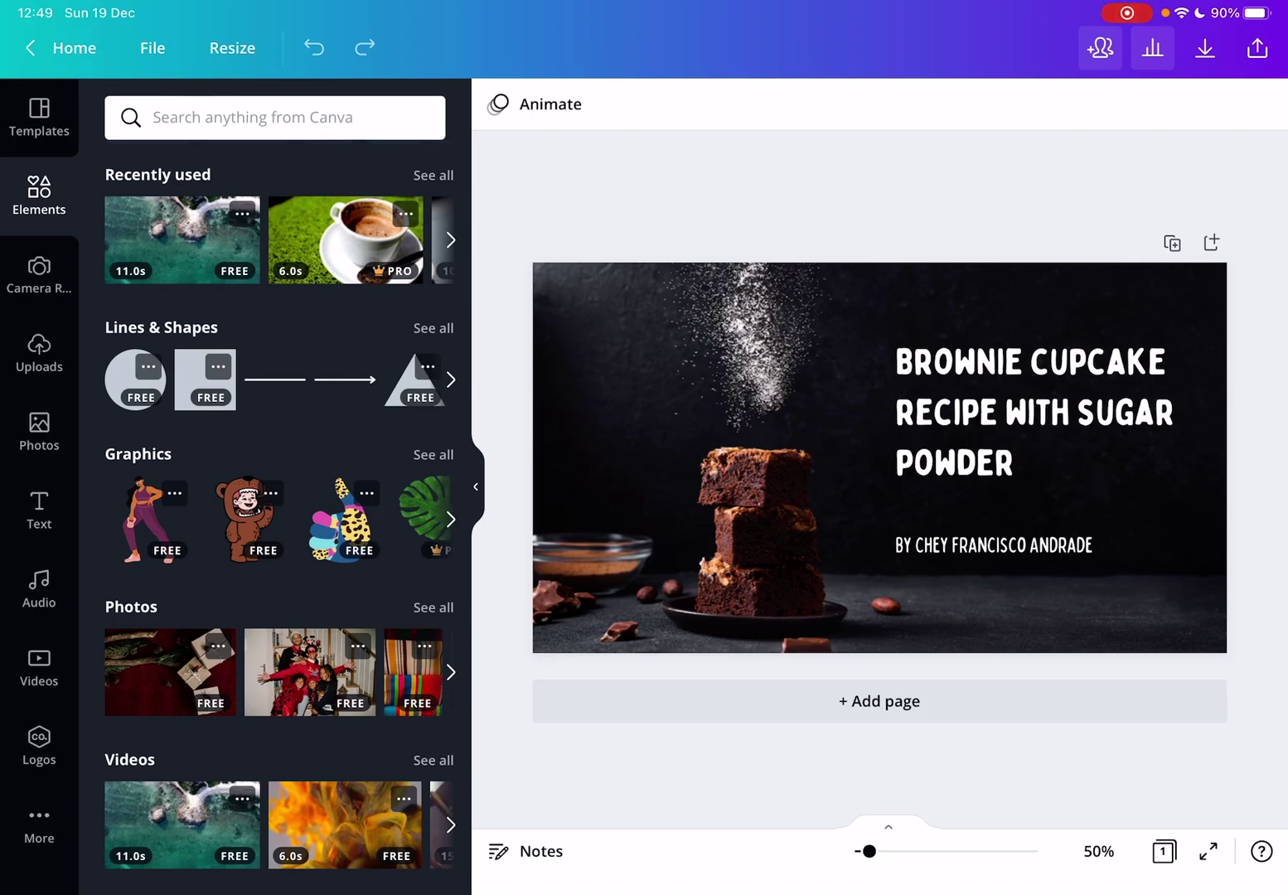
scroll(281, 503, down, 3)
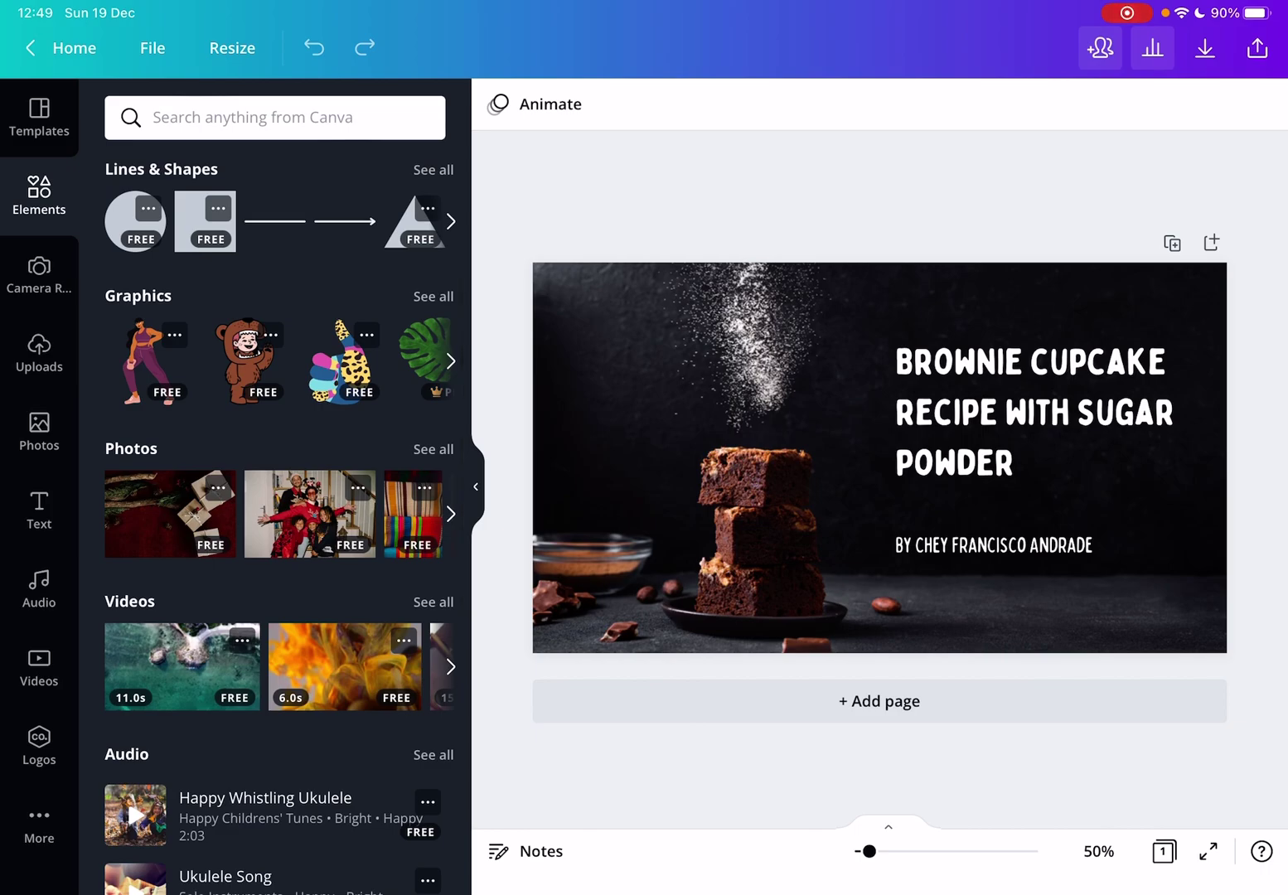
click(432, 169)
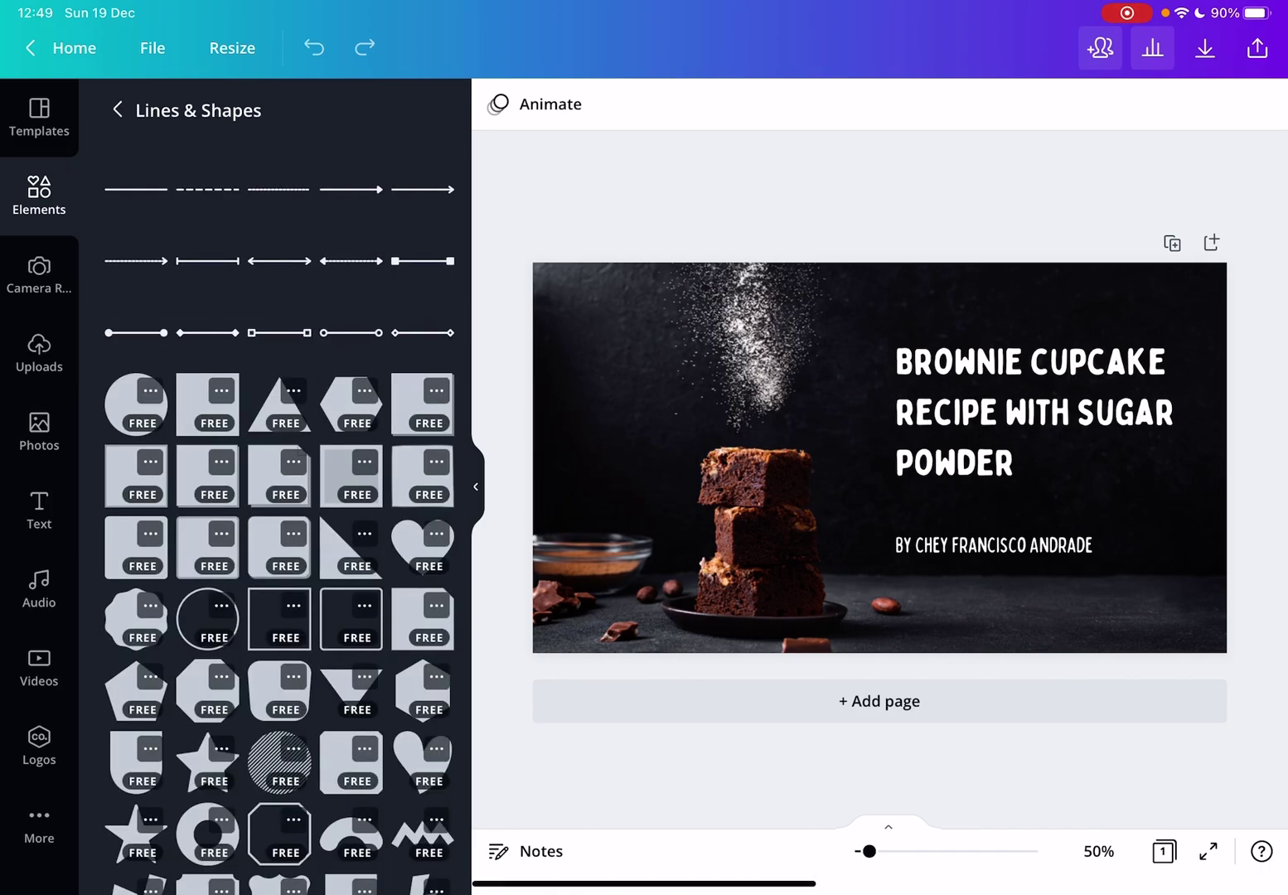
scroll(282, 503, down, 10)
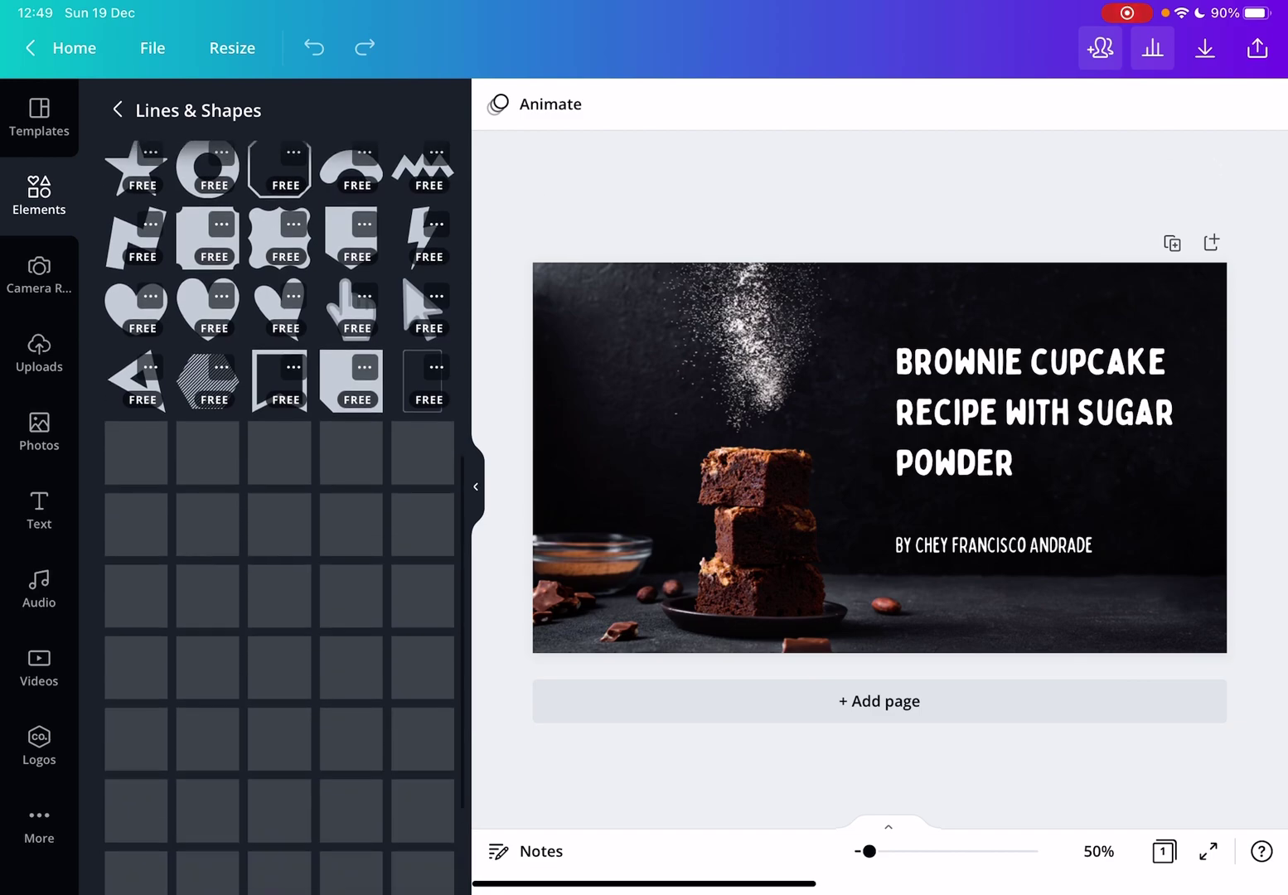
scroll(282, 503, down, 5)
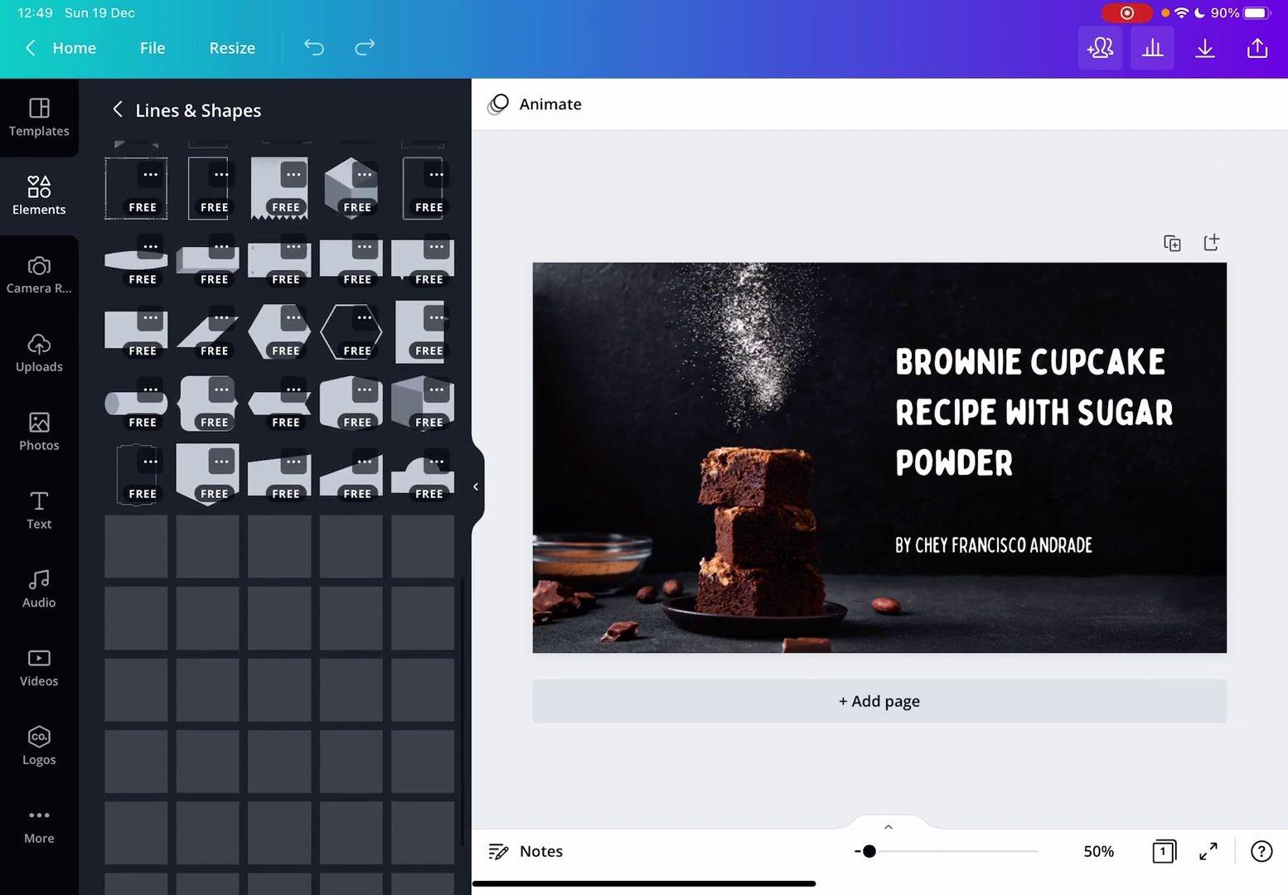
scroll(280, 518, up, 5)
scroll(282, 518, up, 2)
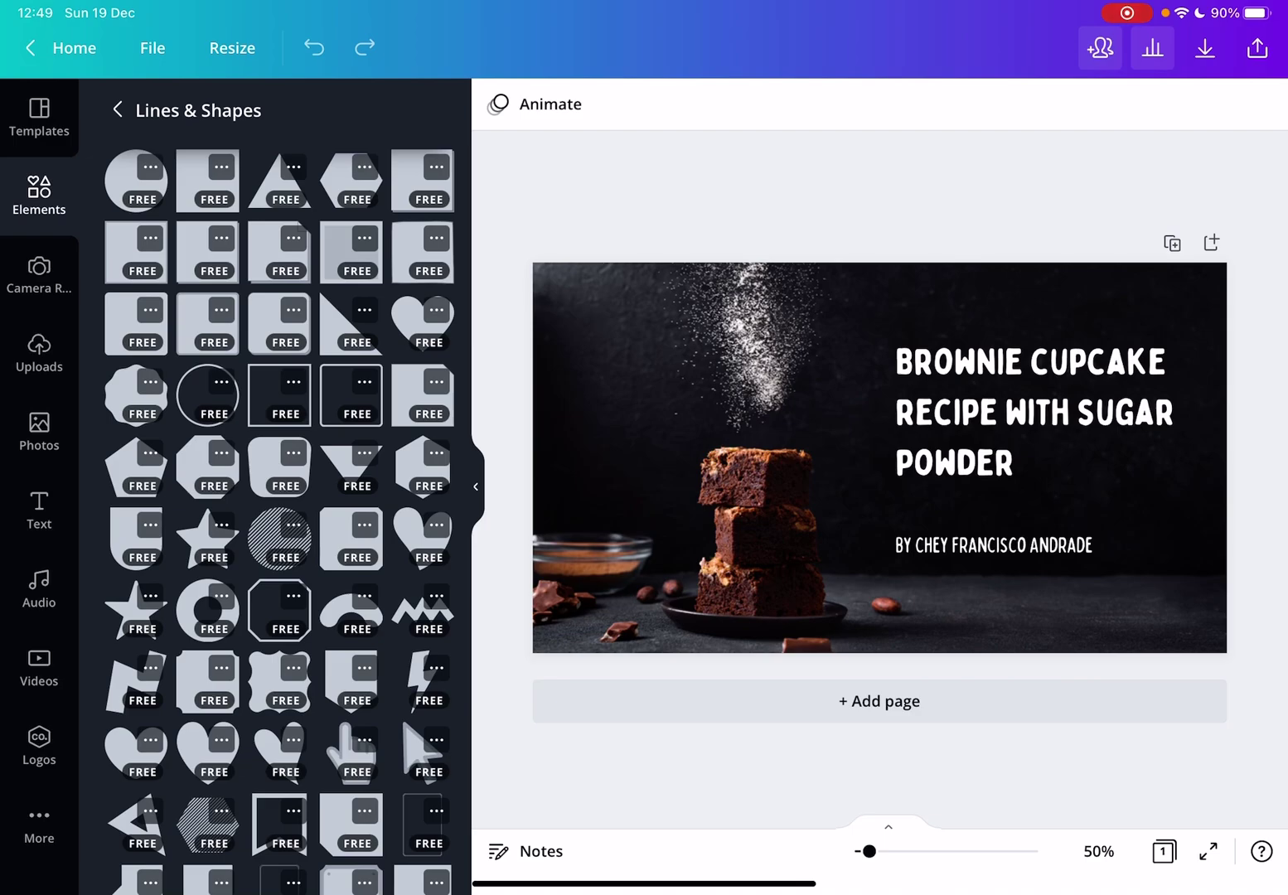
click(222, 310)
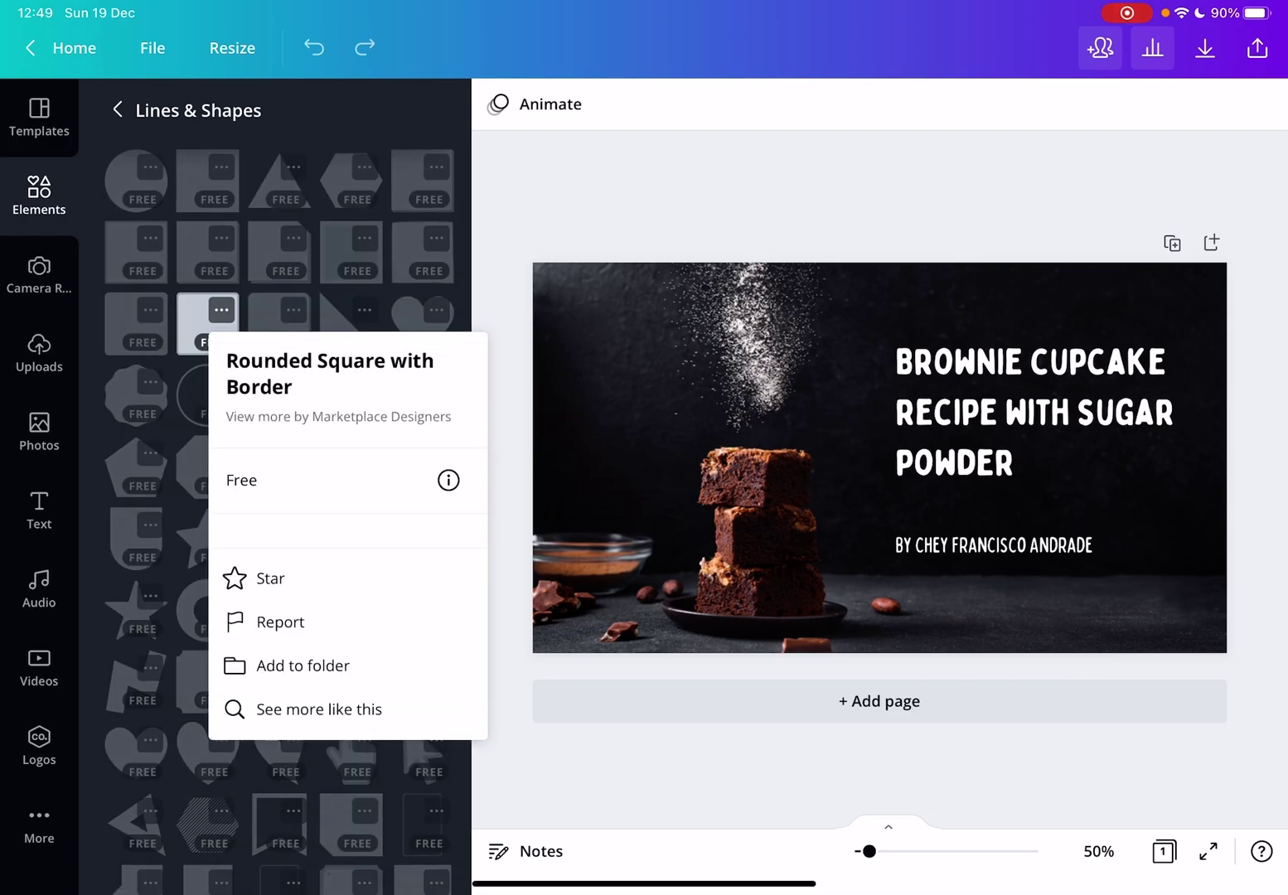
click(1007, 774)
click(207, 324)
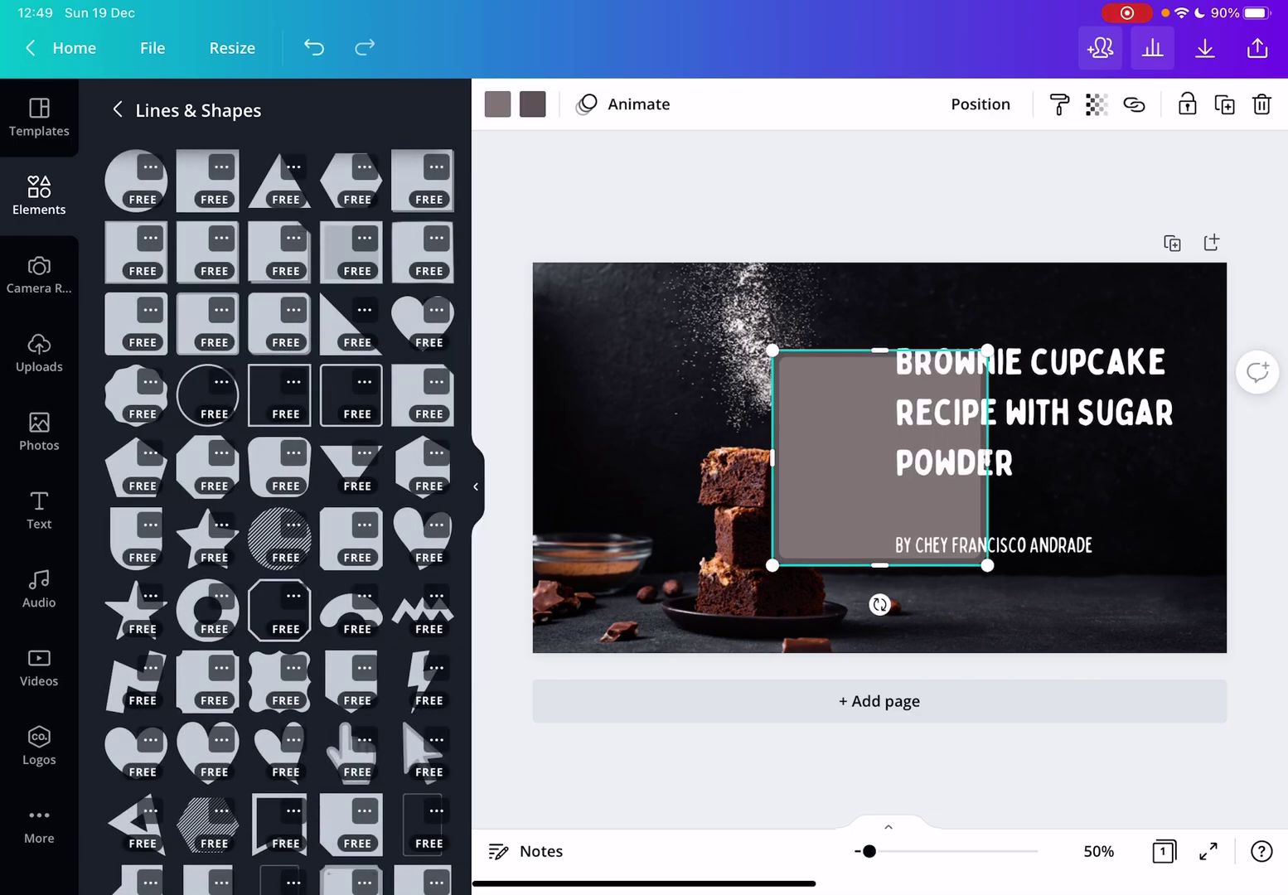
drag(880, 457, 715, 424)
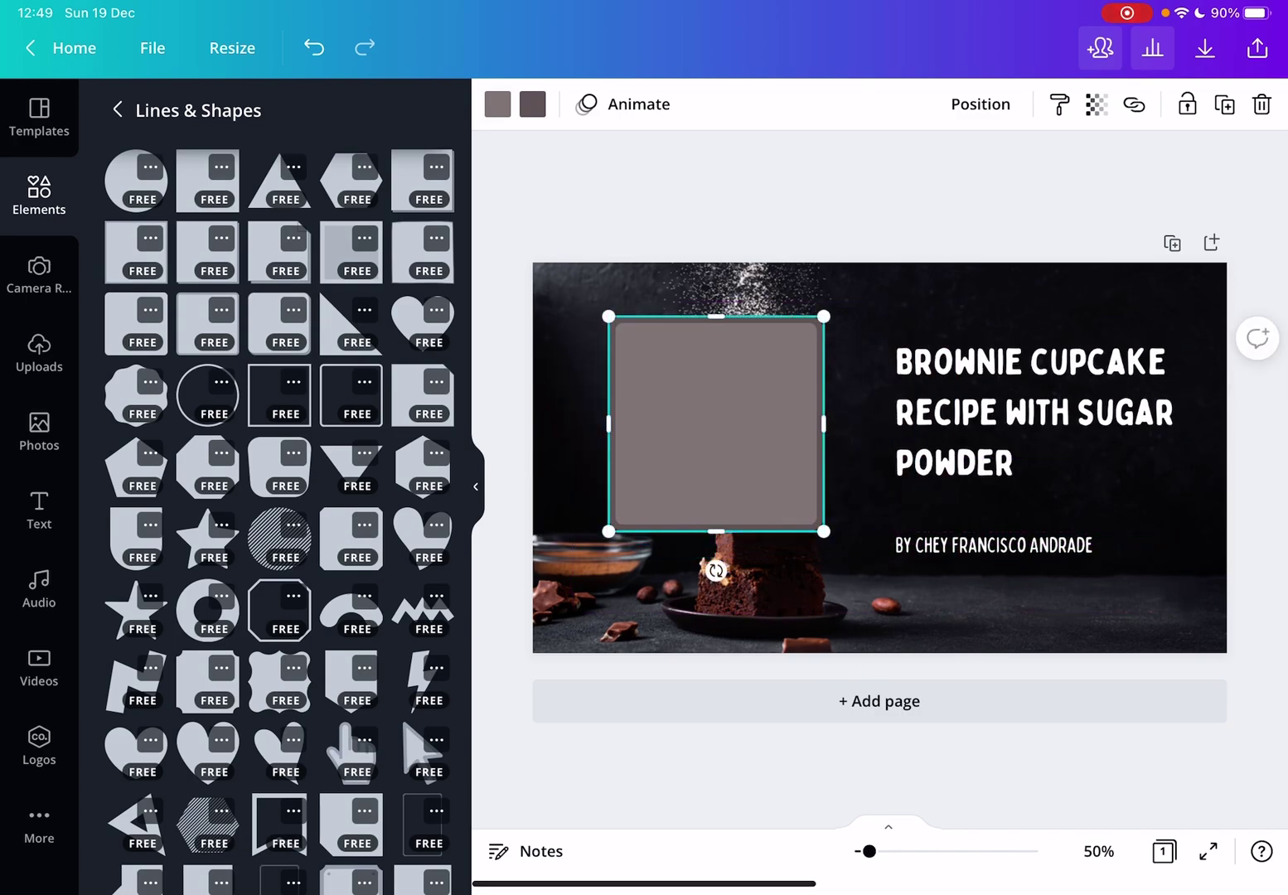
click(498, 103)
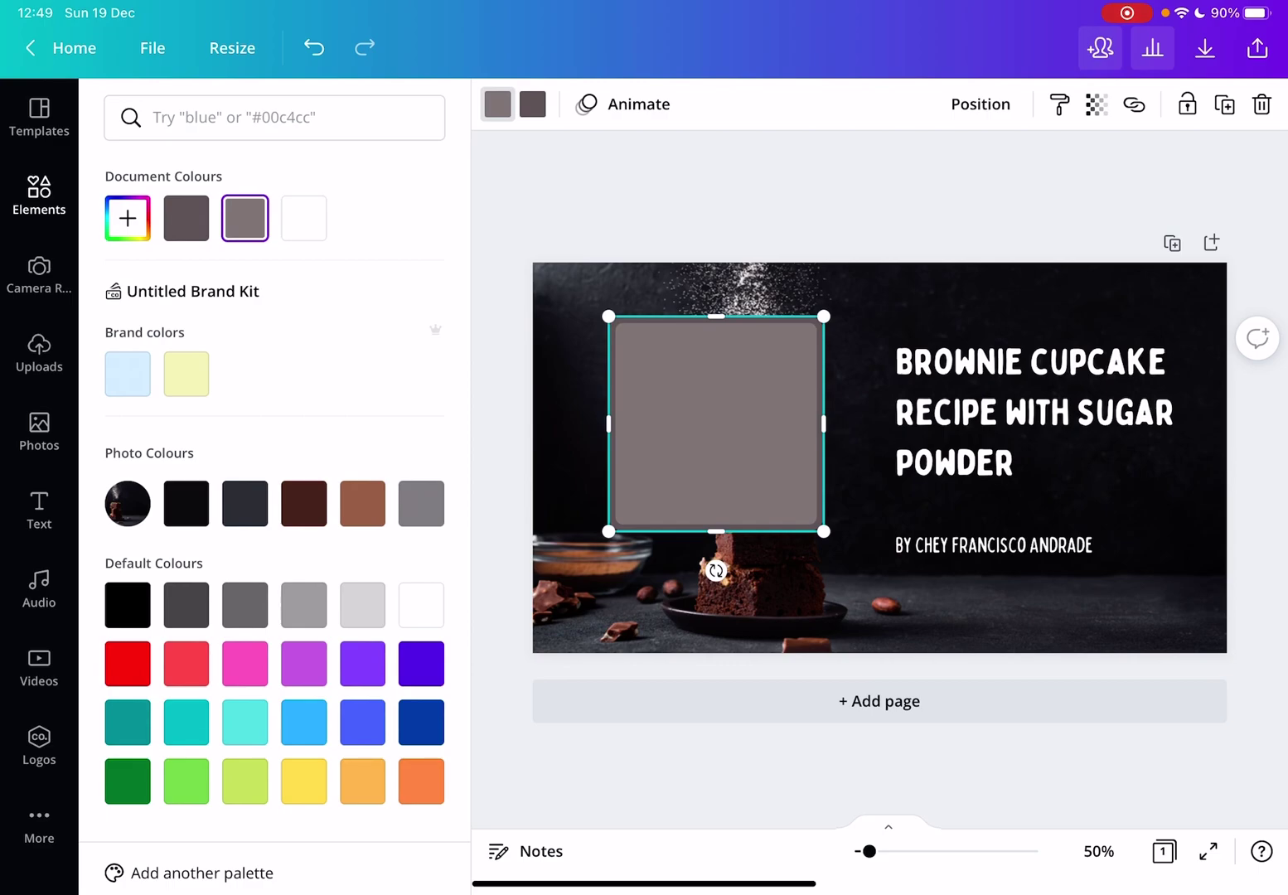
click(245, 722)
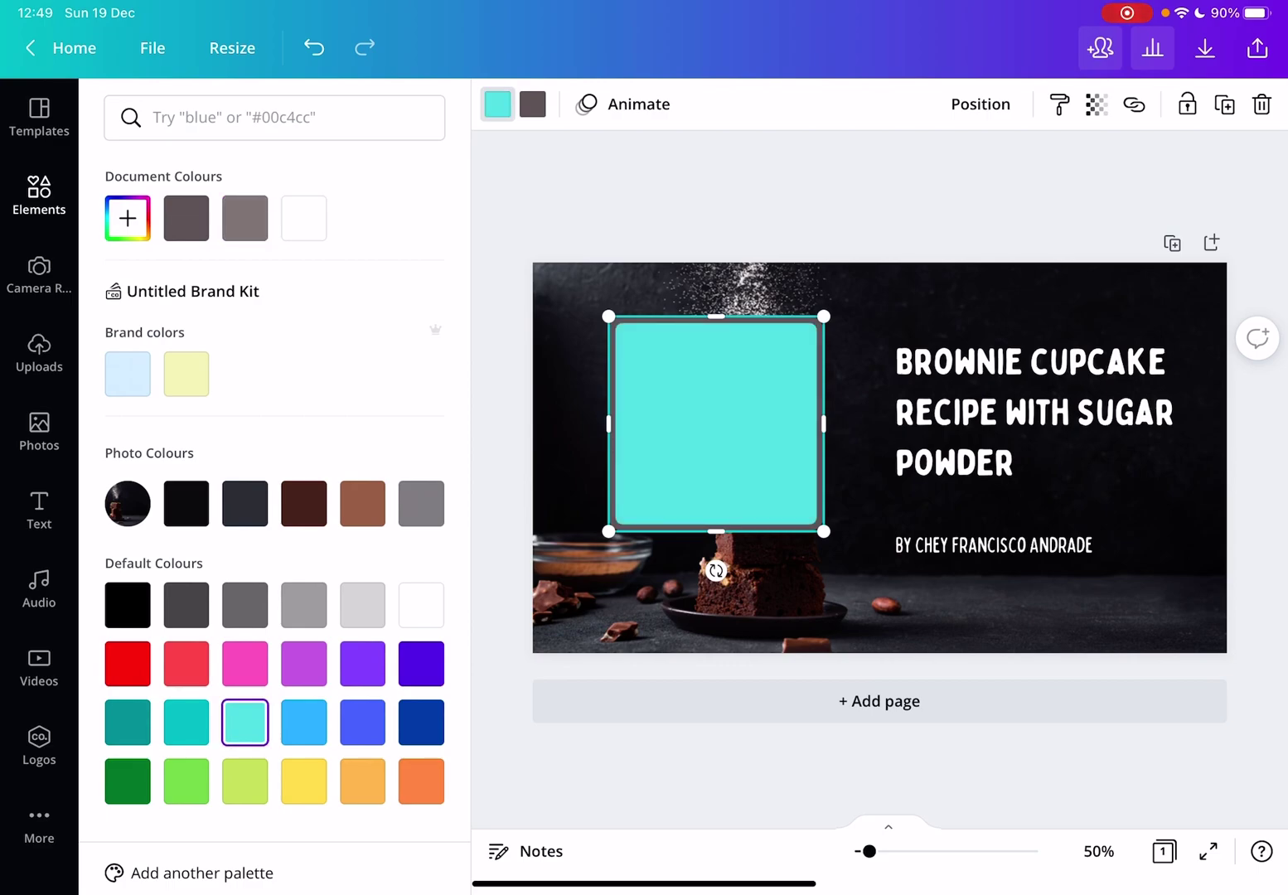
click(362, 664)
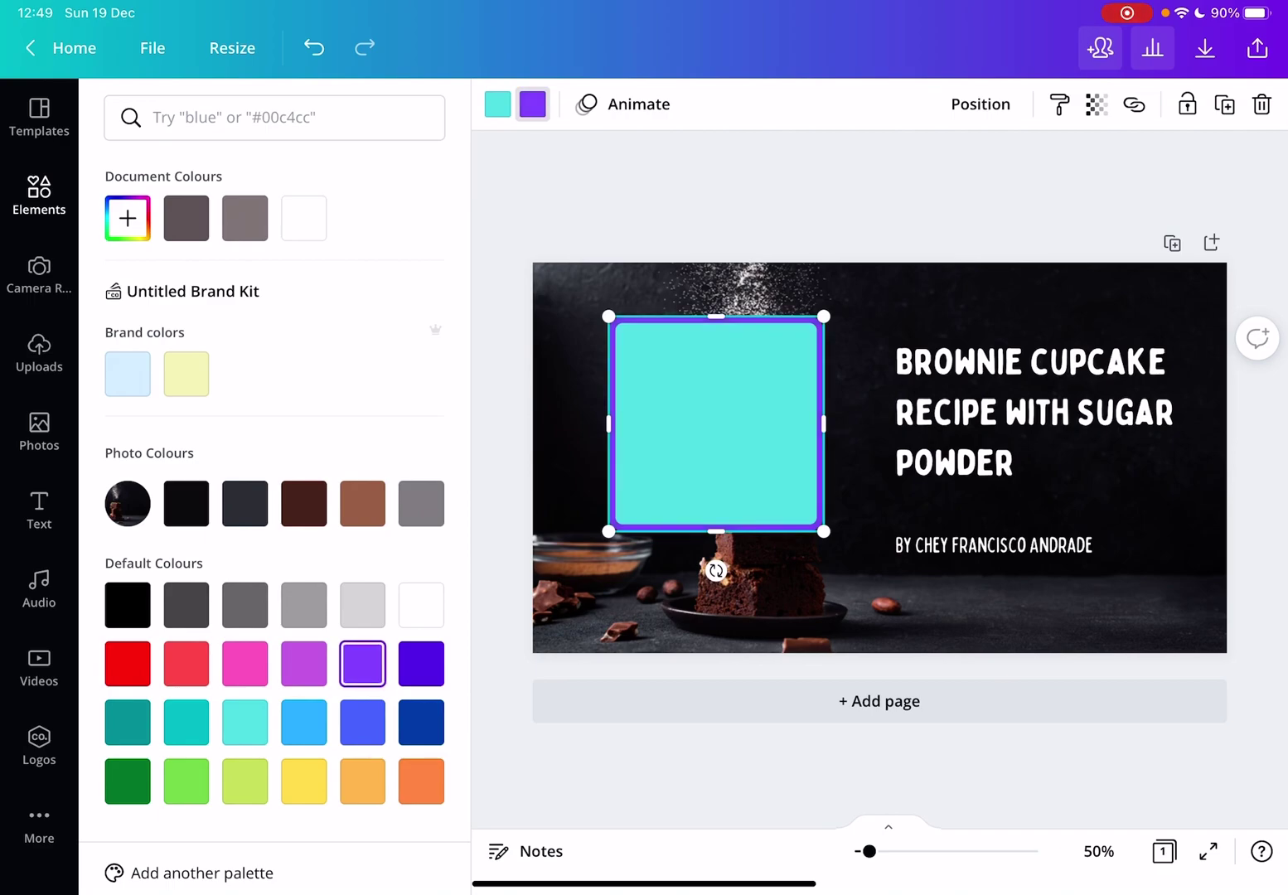
click(362, 722)
click(362, 664)
key(Delete)
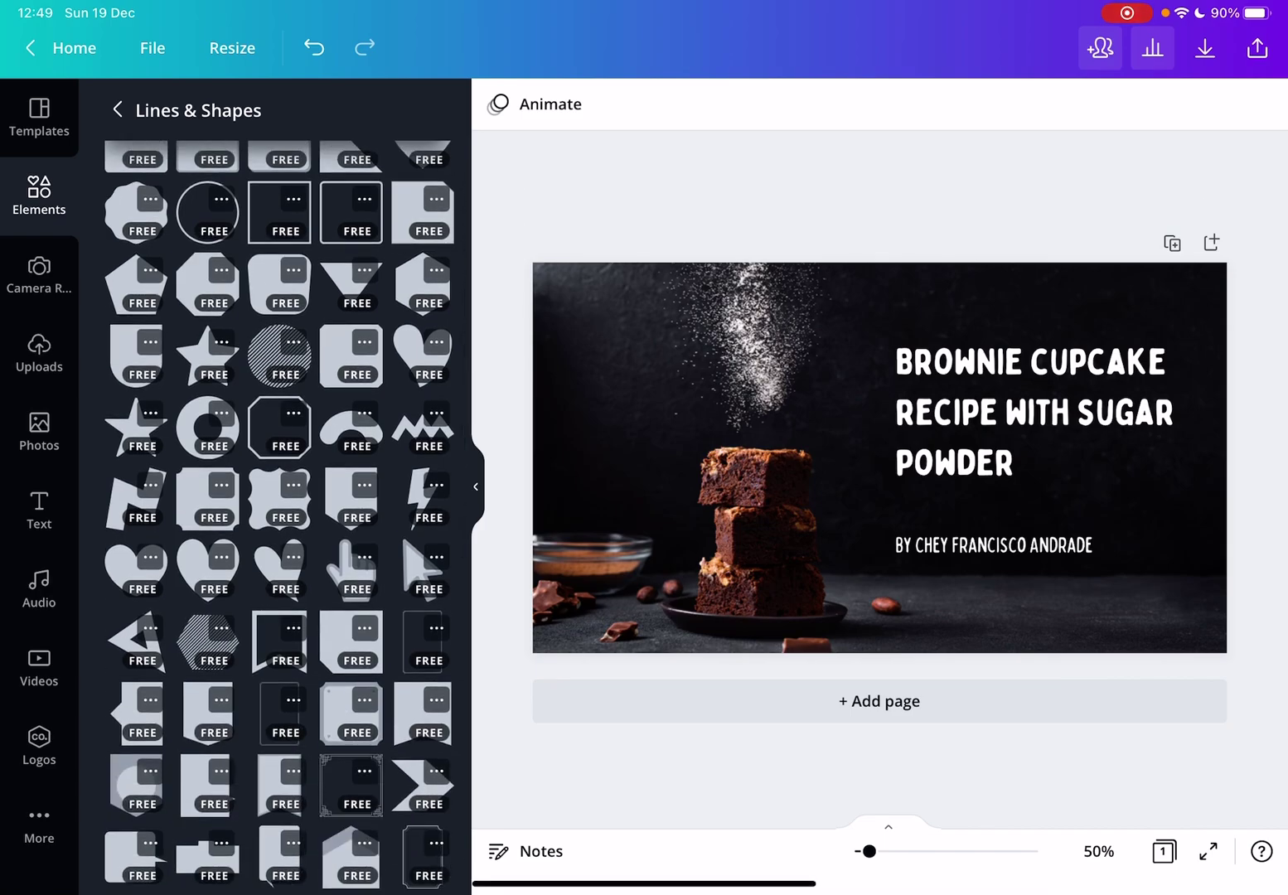
scroll(281, 518, down, 2)
scroll(280, 518, up, 5)
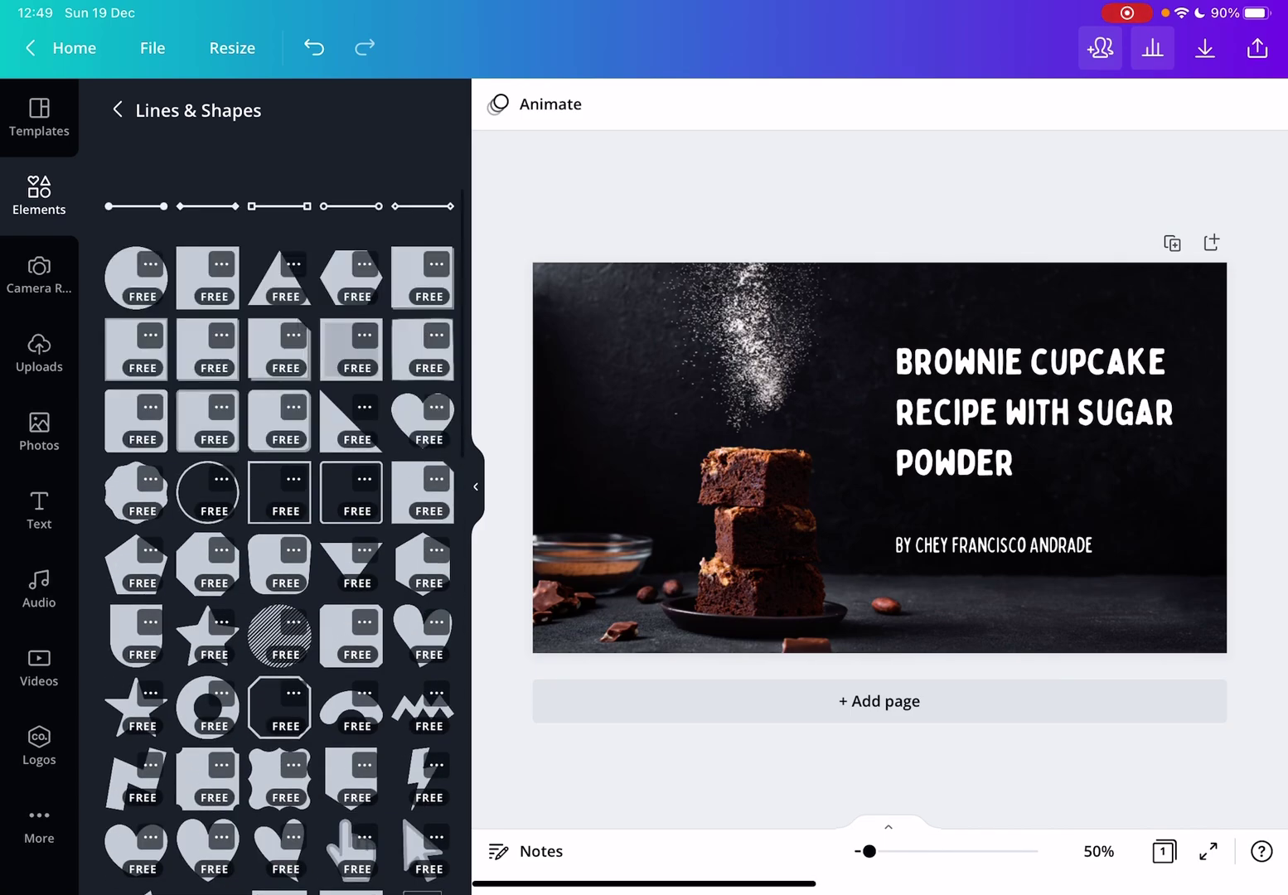
Add an inverted triangle from Lines & Shapes and colour it light blue
click(350, 564)
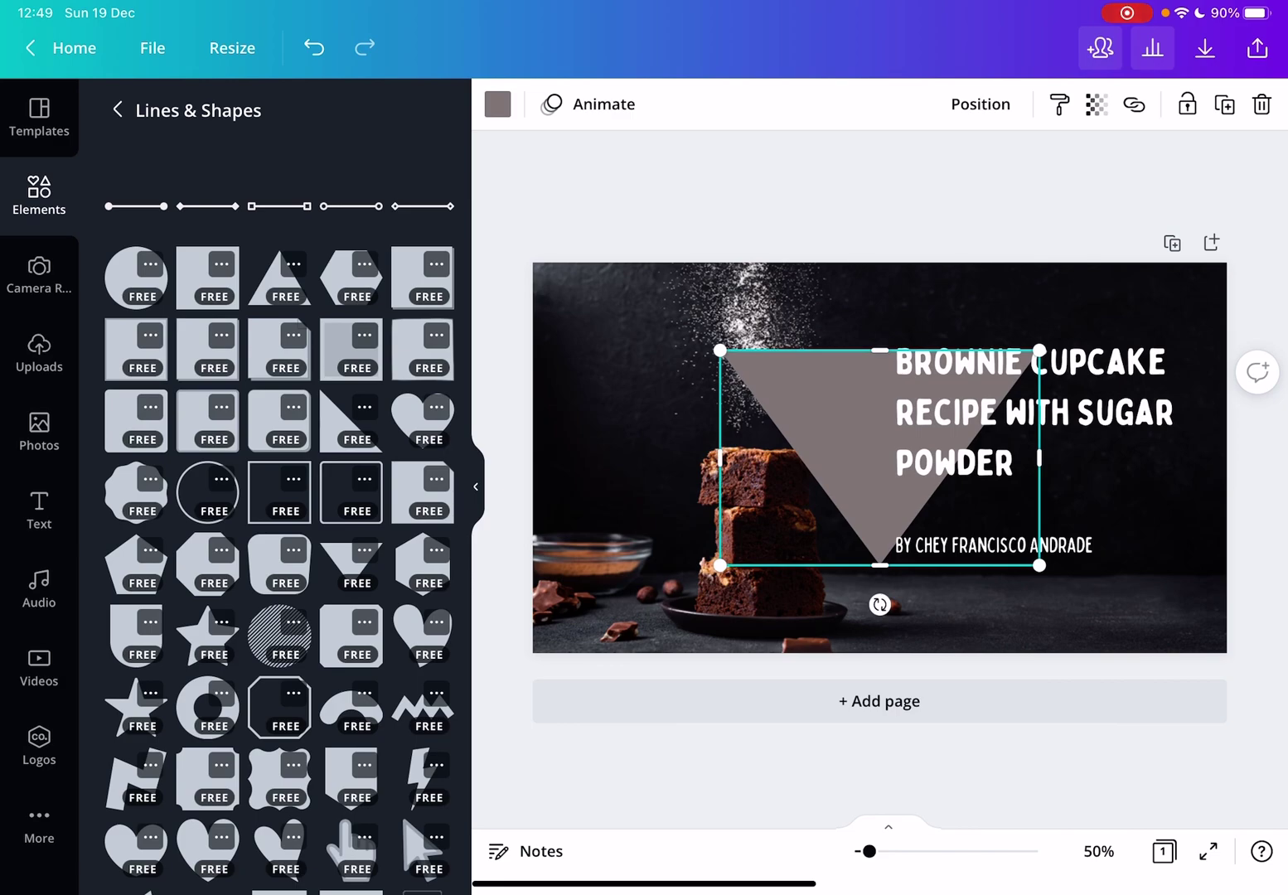
click(498, 103)
click(303, 721)
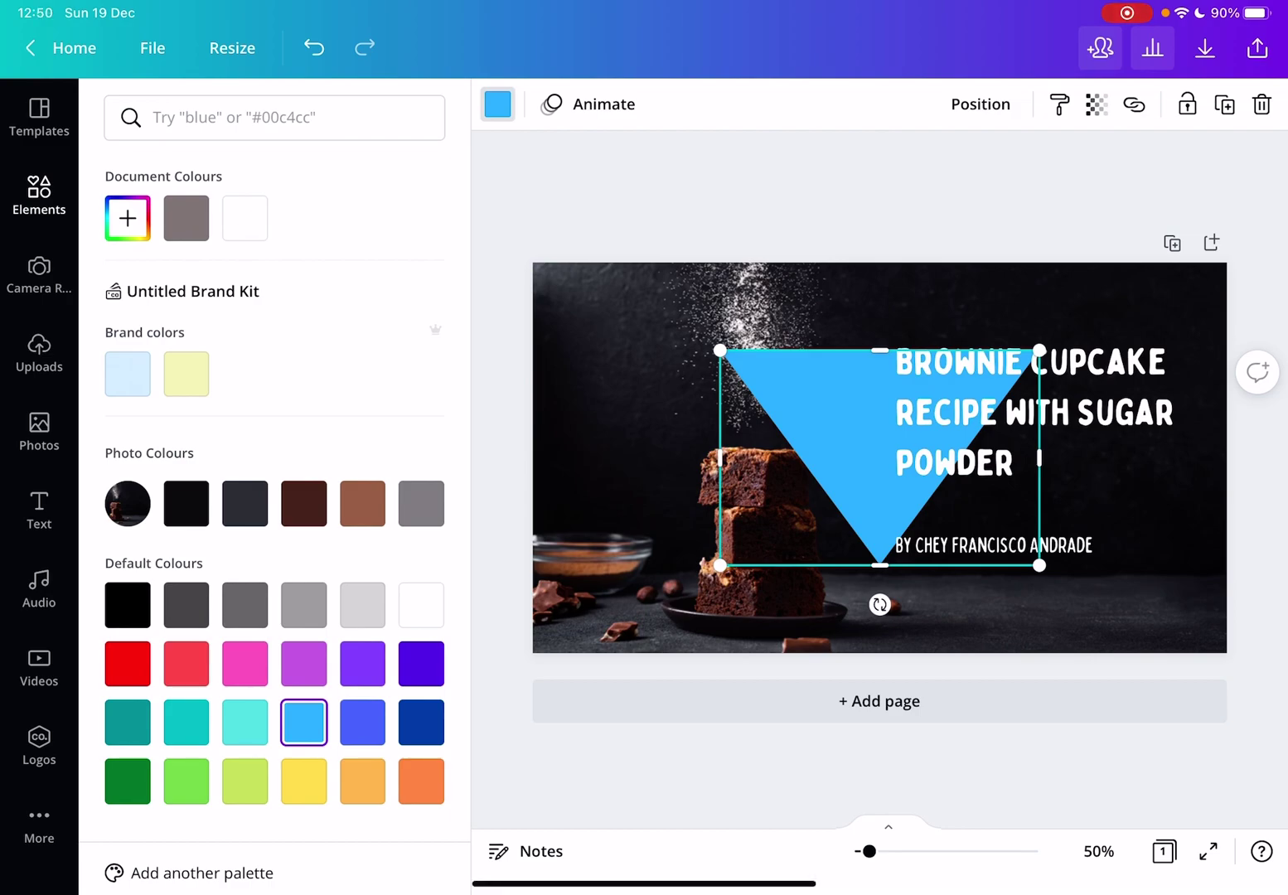
click(38, 196)
click(433, 385)
scroll(282, 503, down, 10)
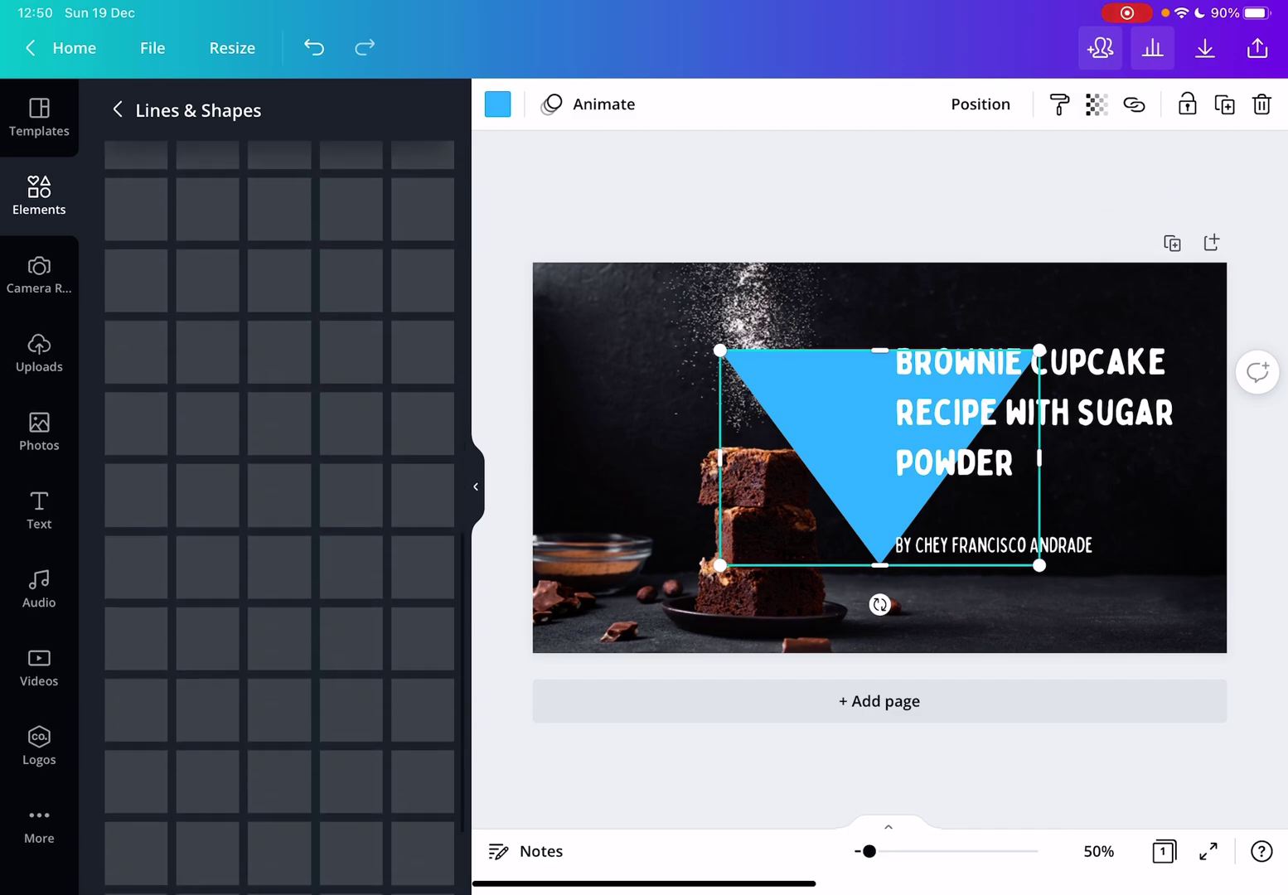
Resize the blue triangle into a tall, narrow wedge and position it over the brownie stack
mouse_move(1038, 565)
mouse_down()
mouse_move(939, 496)
mouse_move(1070, 585)
mouse_up()
mouse_move(1070, 349)
mouse_down()
mouse_move(1014, 388)
mouse_move(1055, 359)
mouse_up()
drag(1054, 472, 922, 472)
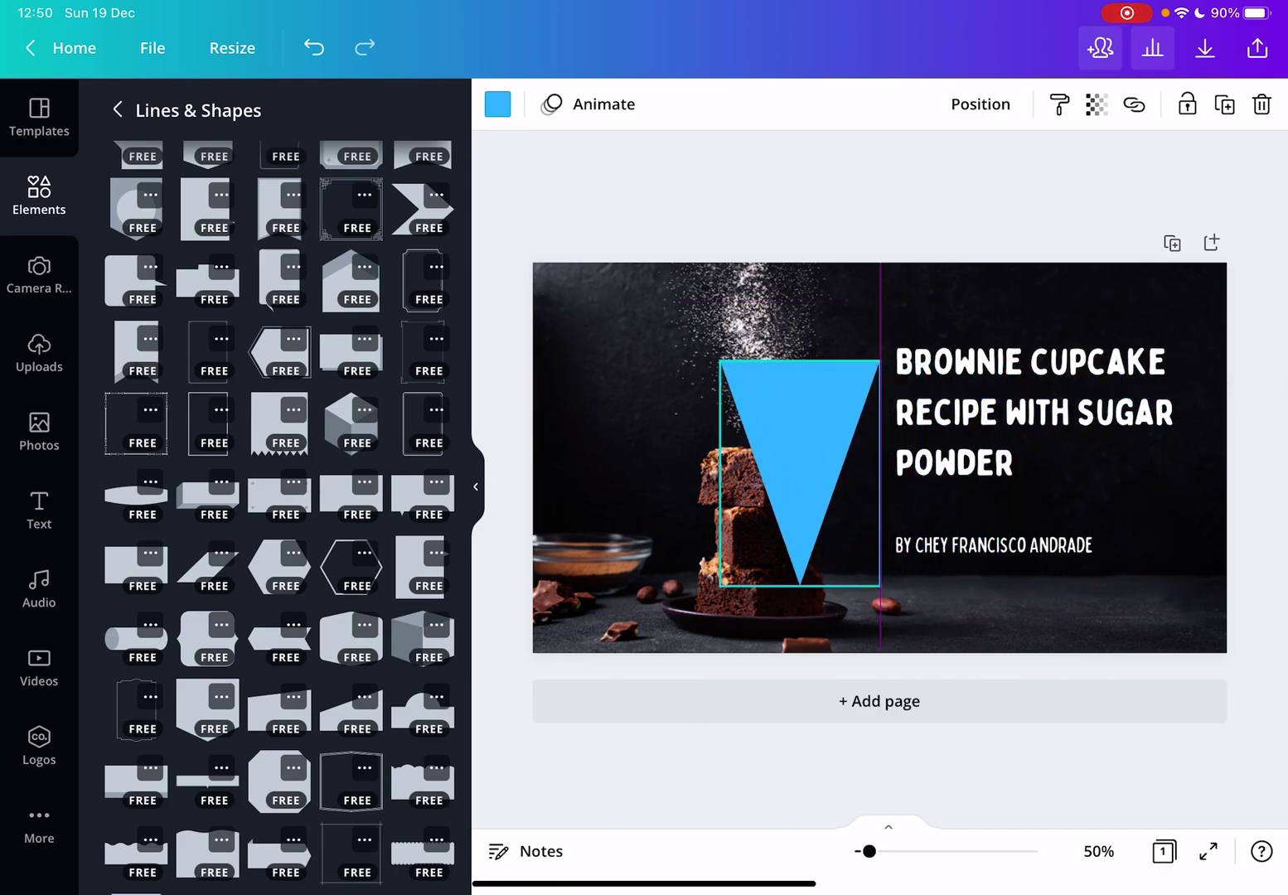
drag(923, 472, 1180, 472)
drag(1179, 594, 1094, 550)
mouse_move(1095, 457)
mouse_down()
mouse_move(839, 457)
mouse_move(1236, 457)
mouse_move(899, 457)
mouse_move(1209, 457)
mouse_up()
drag(719, 456, 522, 456)
drag(865, 456, 818, 651)
drag(819, 557, 819, 301)
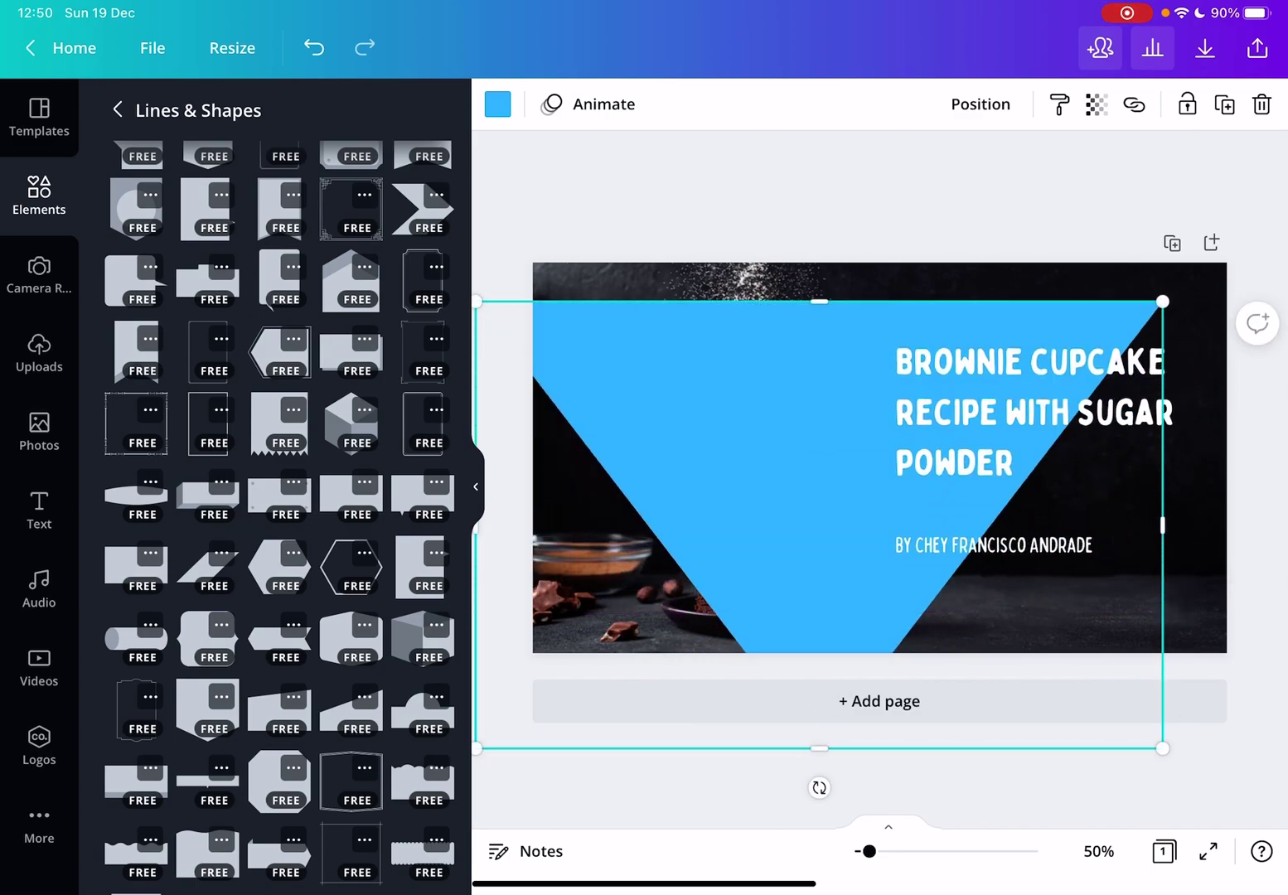
drag(1162, 524, 742, 524)
drag(608, 453, 771, 453)
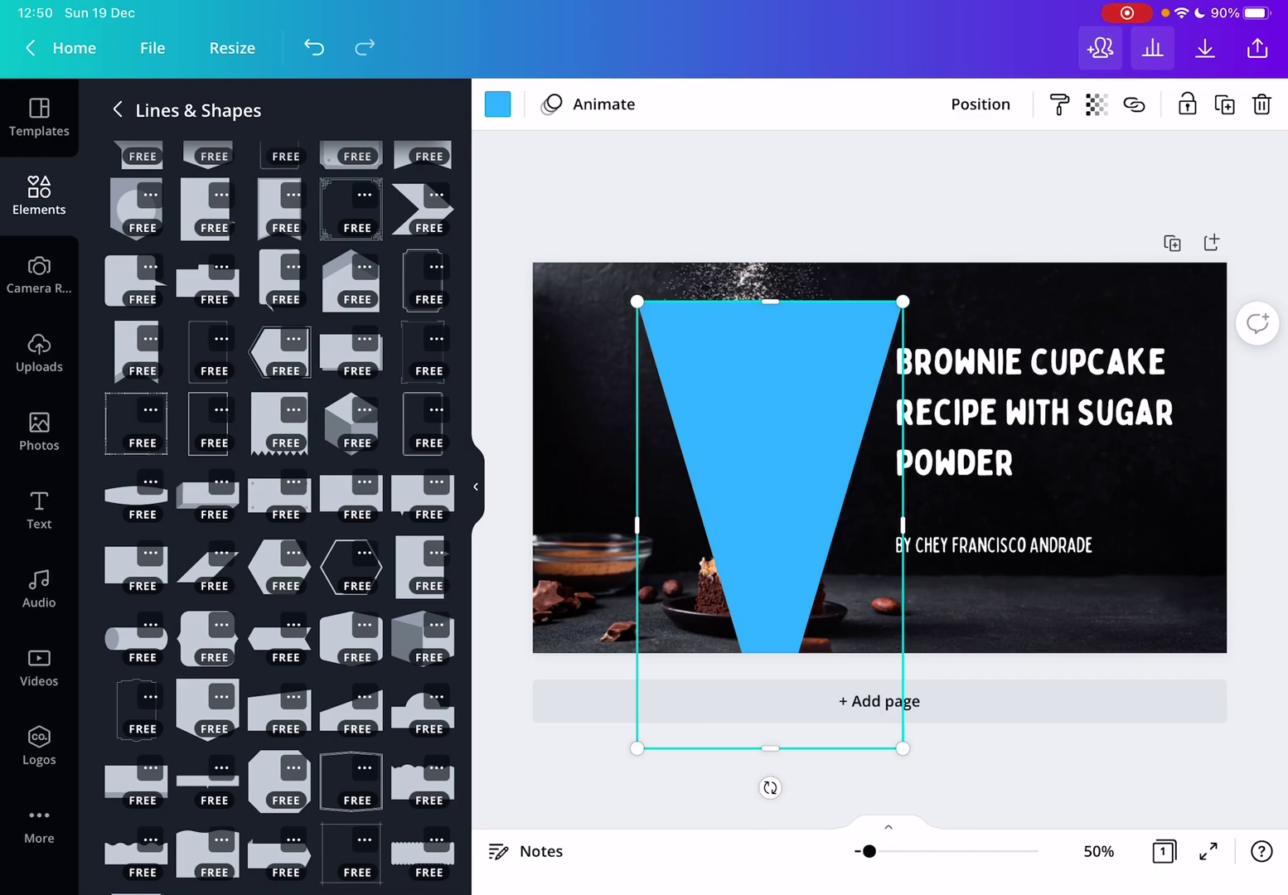
Rotate the blue triangle until it points right over the brownies and byline
mouse_move(770, 788)
mouse_down()
mouse_move(711, 780)
mouse_move(994, 379)
mouse_move(1020, 462)
mouse_up()
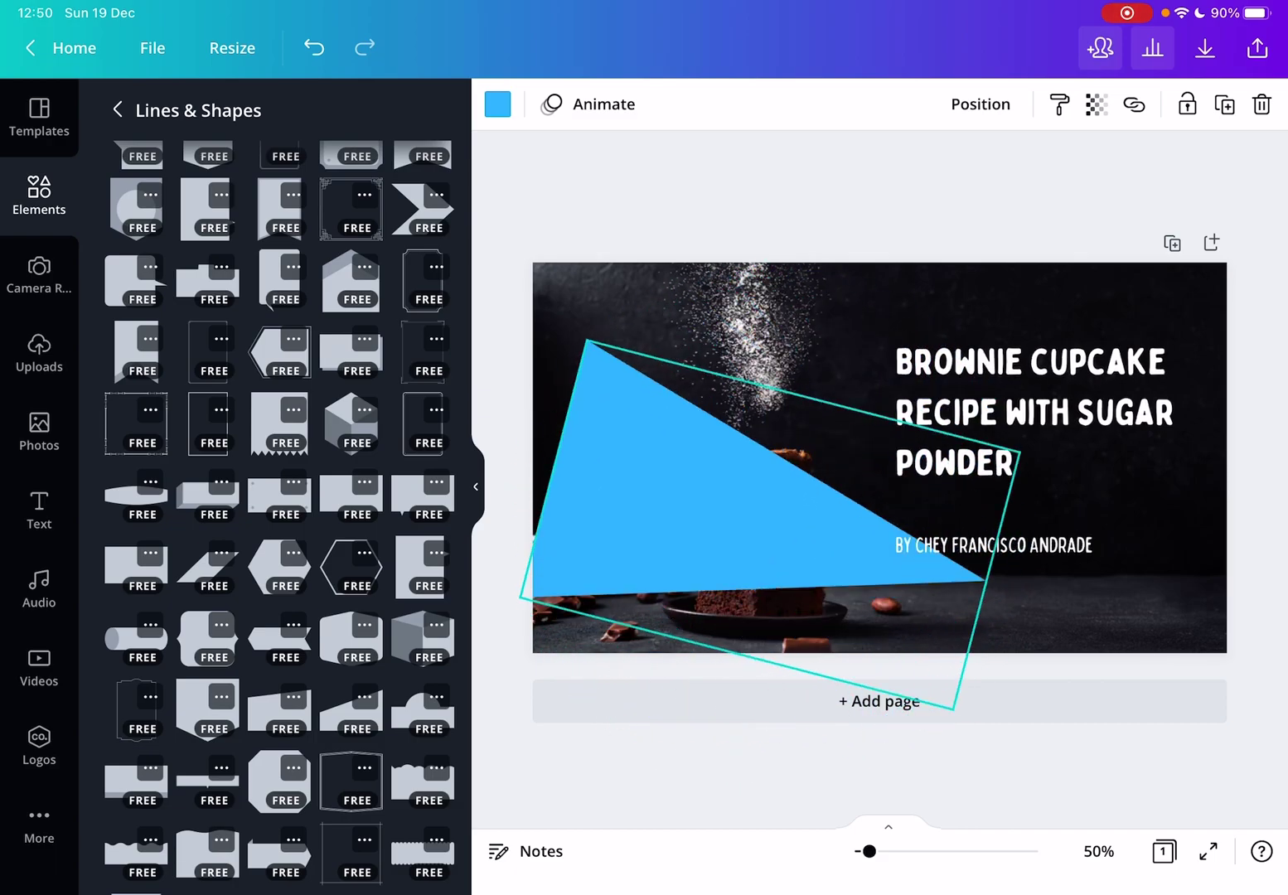
mouse_move(1020, 463)
mouse_down()
mouse_move(978, 372)
mouse_move(1028, 524)
mouse_up()
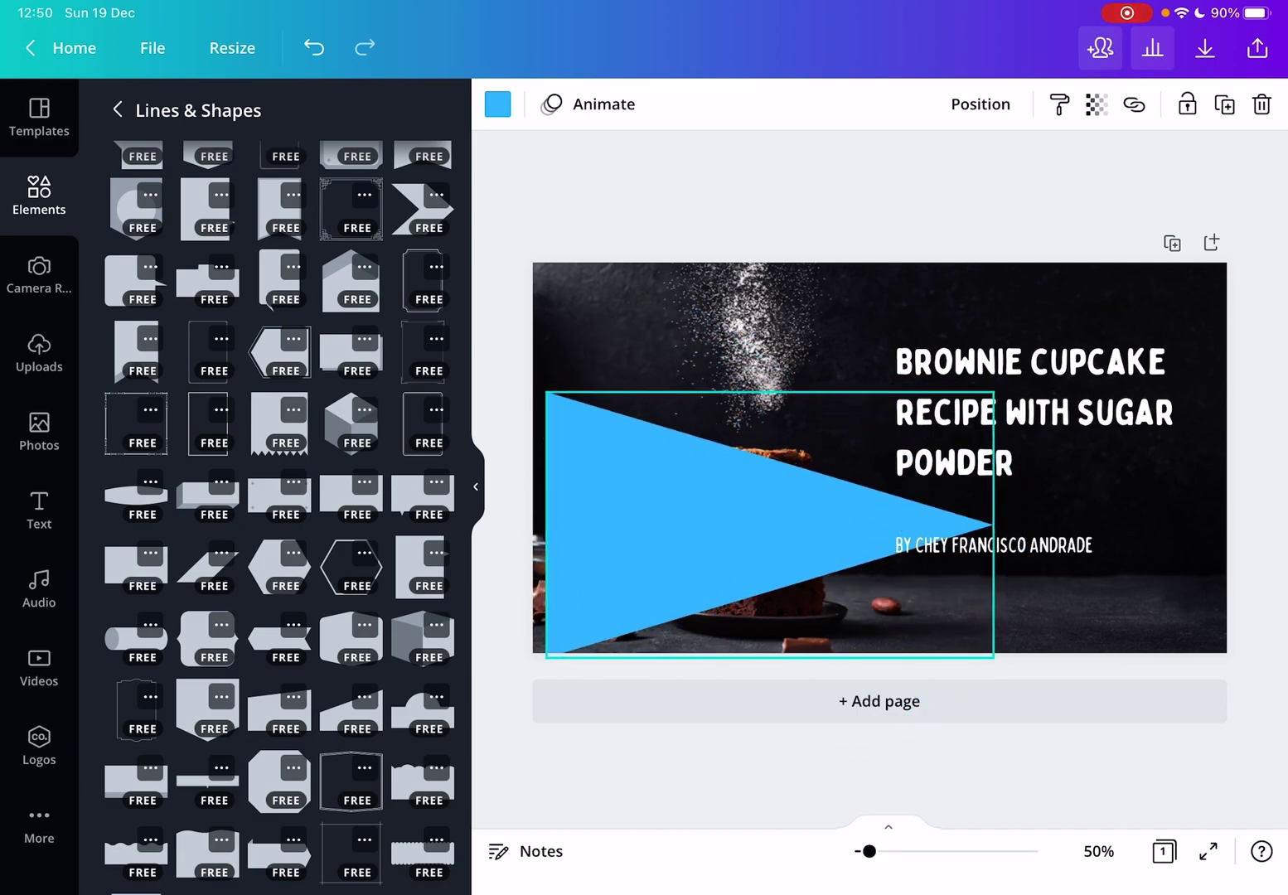
drag(1028, 524, 1032, 524)
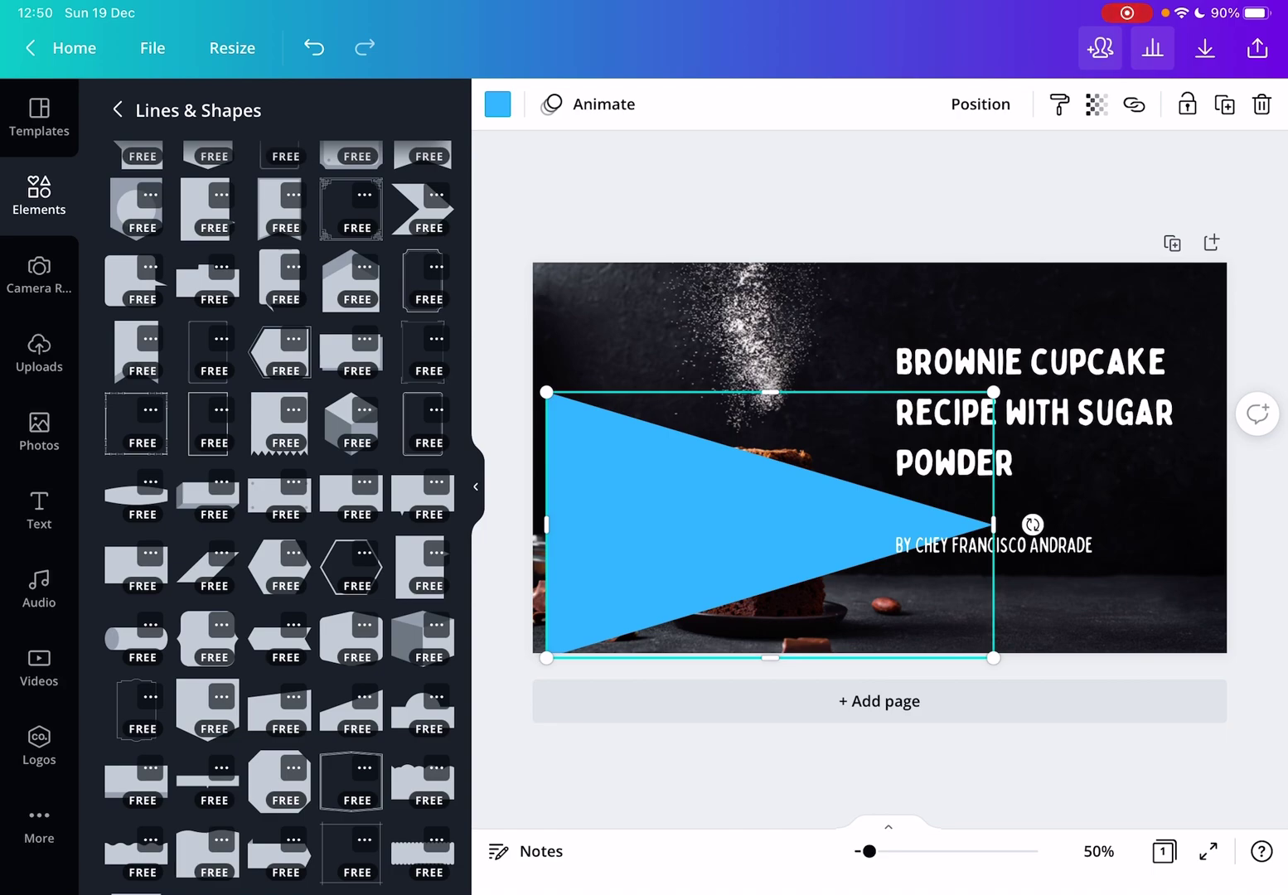